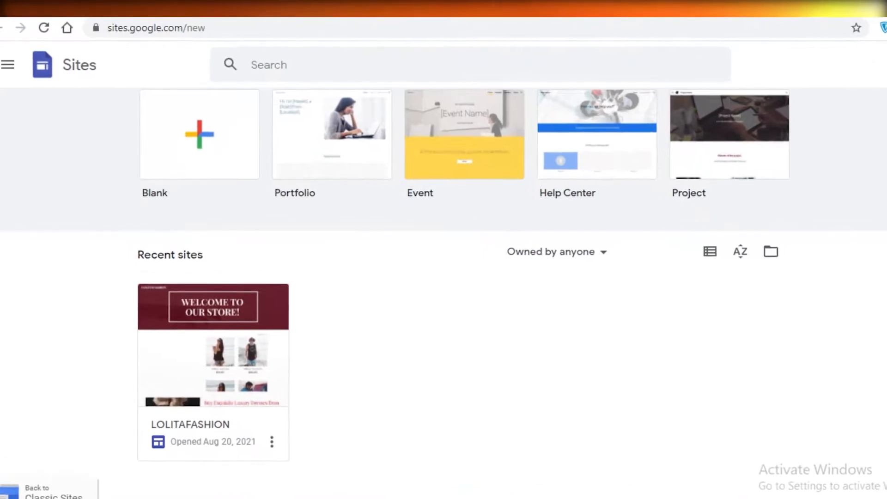
scroll(303, 314, up, 1)
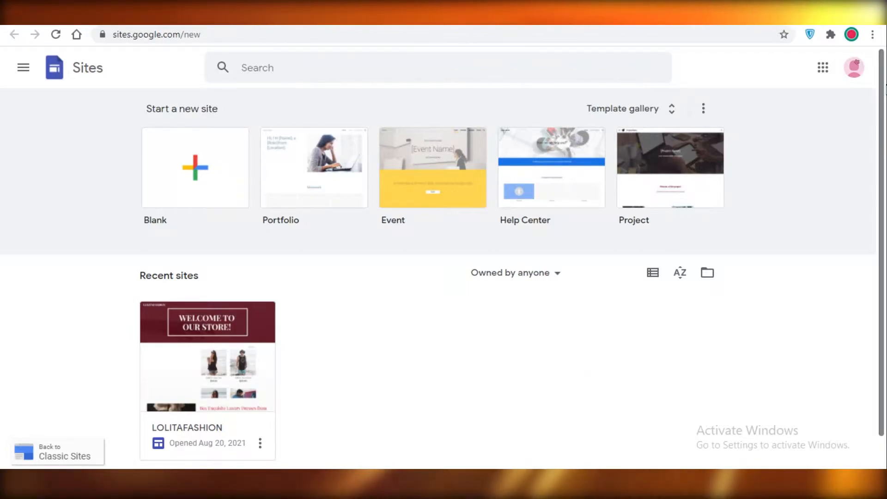
click(853, 67)
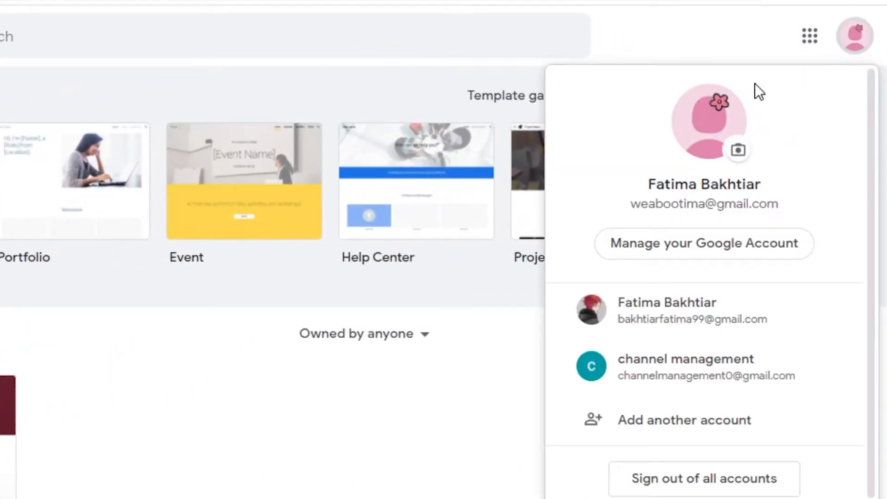
click(867, 32)
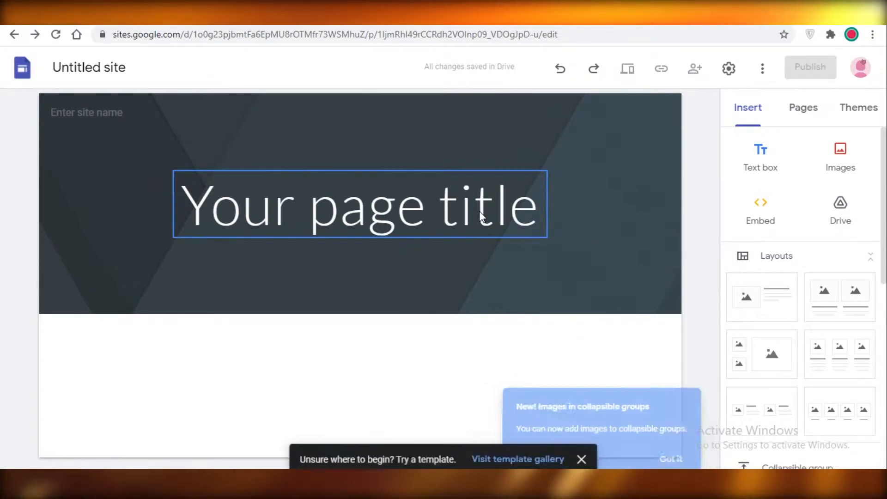
Step: Leave the untitled blank site for the Sites home page and open the full template gallery
mouse_move(346, 246)
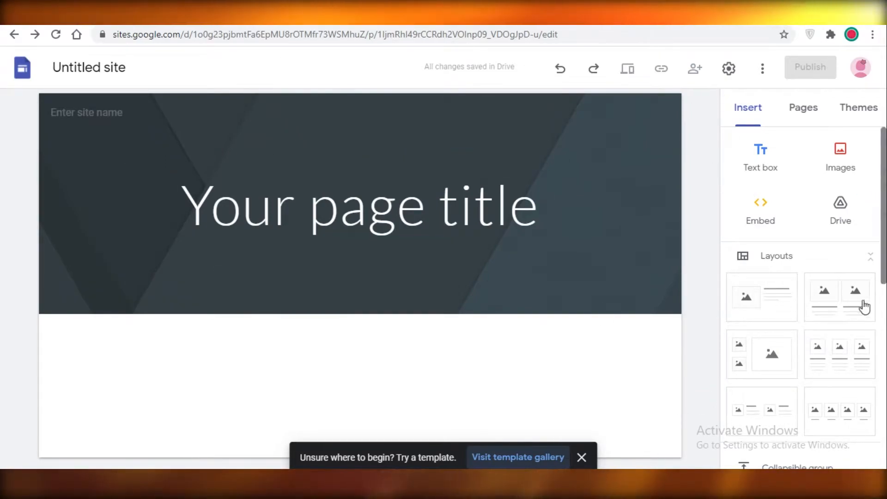
scroll(869, 299, down, 5)
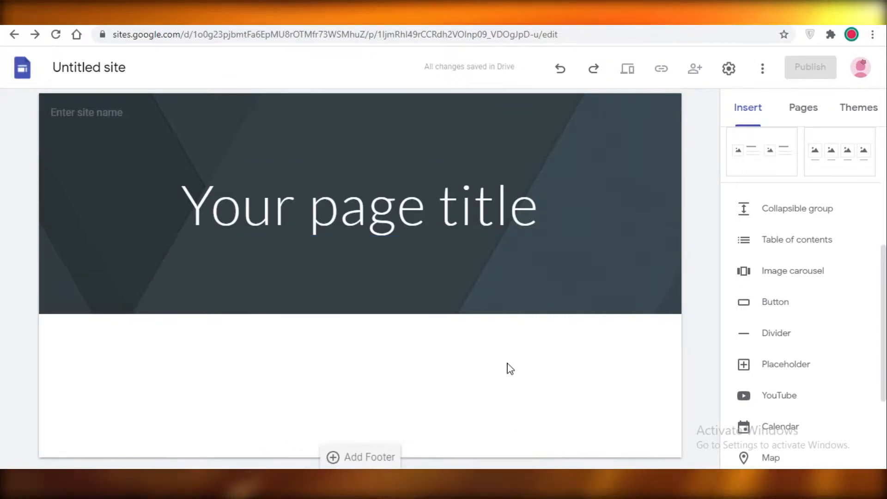
mouse_move(76, 94)
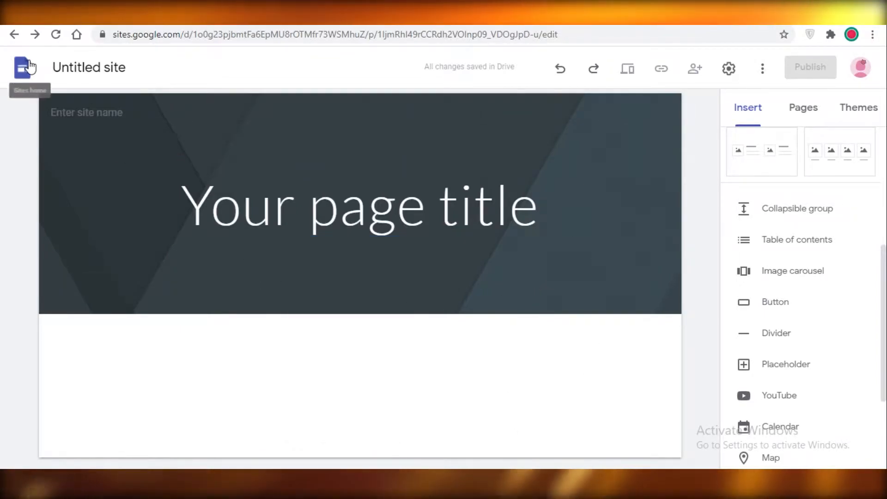
click(29, 66)
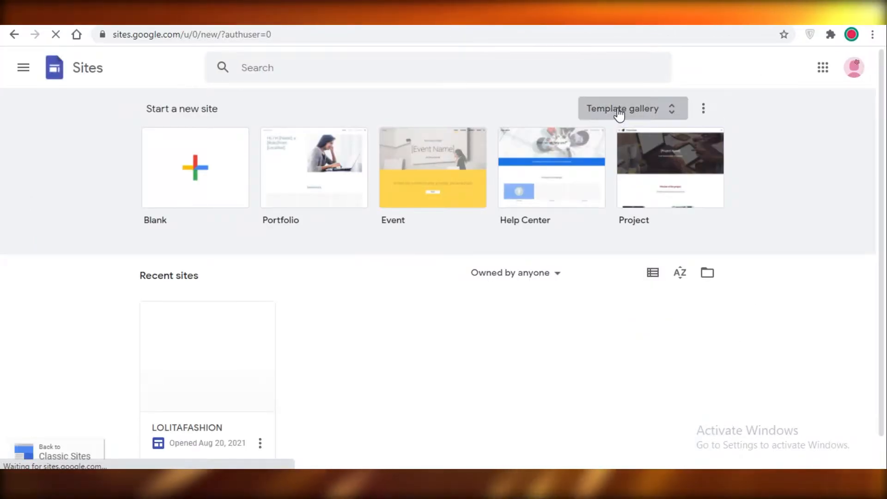
click(619, 111)
Step: Examine the site templates offered in the Personal, Work and Small business categories of the gallery
scroll(448, 218, down, 7)
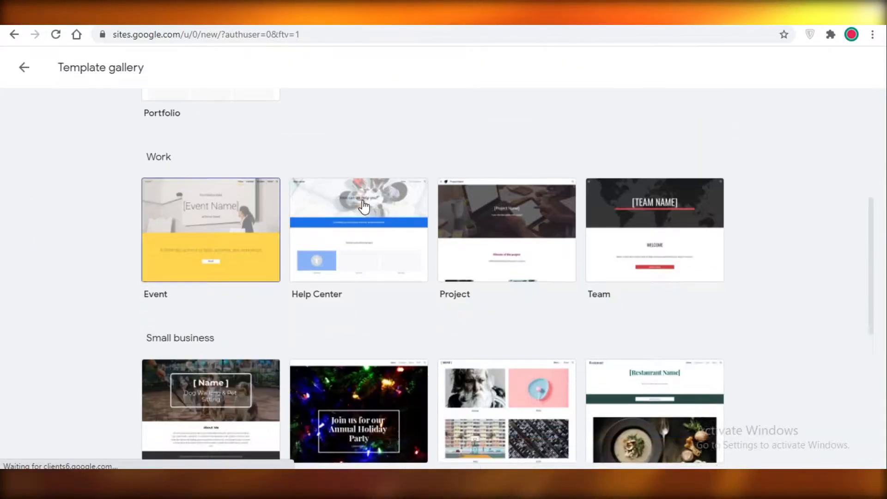
scroll(389, 237, up, 5)
scroll(389, 237, up, 3)
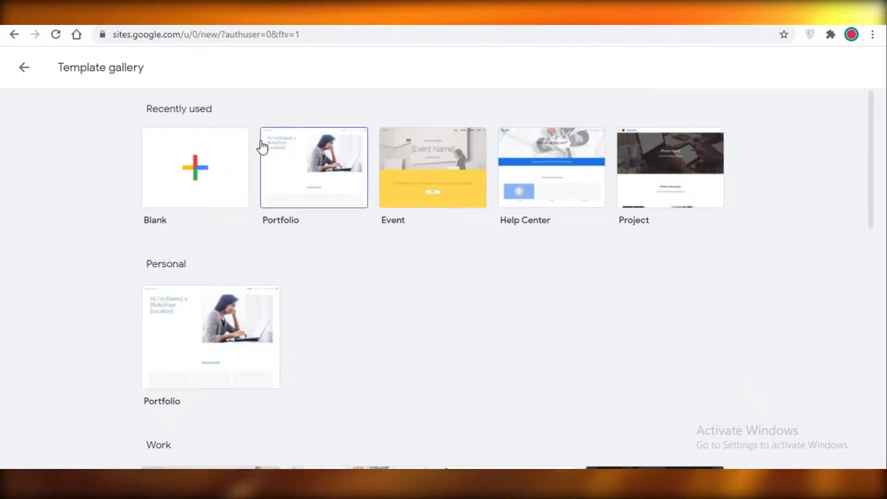
scroll(569, 266, down, 13)
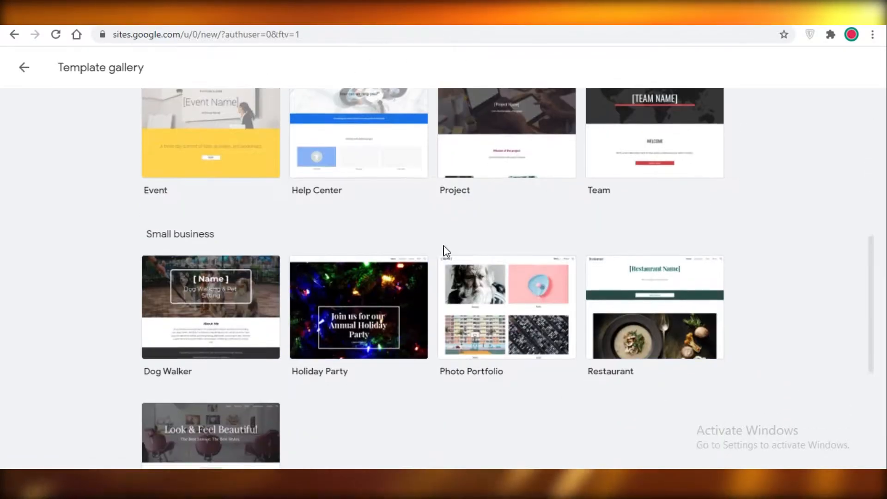
scroll(536, 289, up, 6)
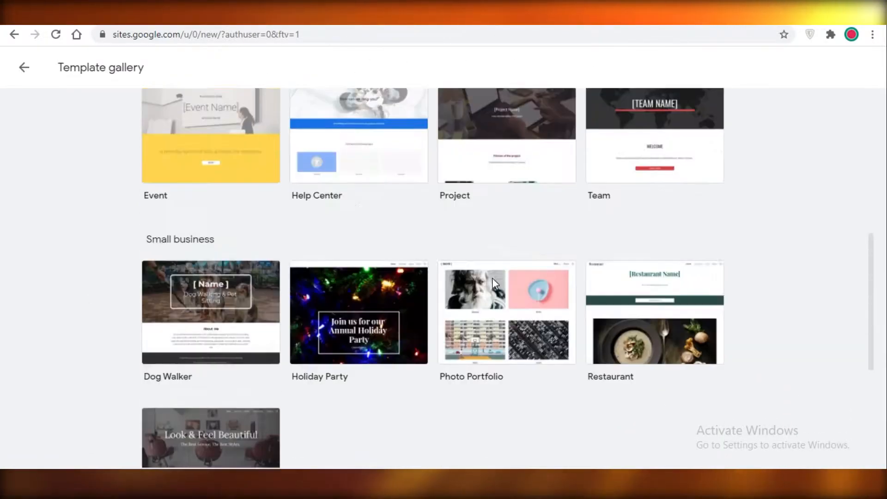
scroll(496, 253, down, 3)
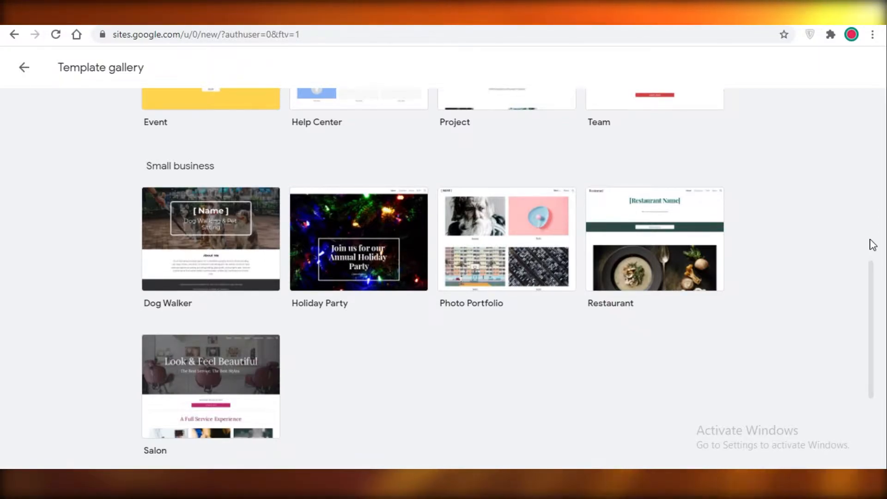
scroll(269, 297, up, 7)
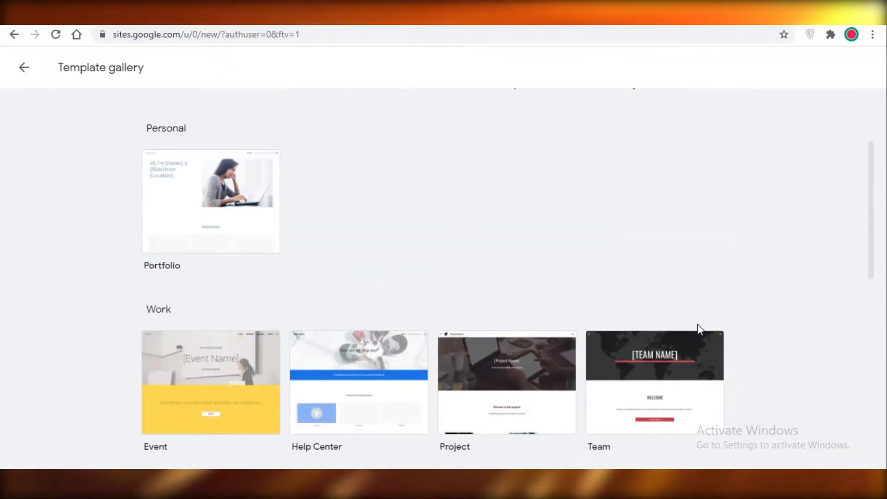
scroll(423, 297, down, 3)
scroll(536, 267, up, 5)
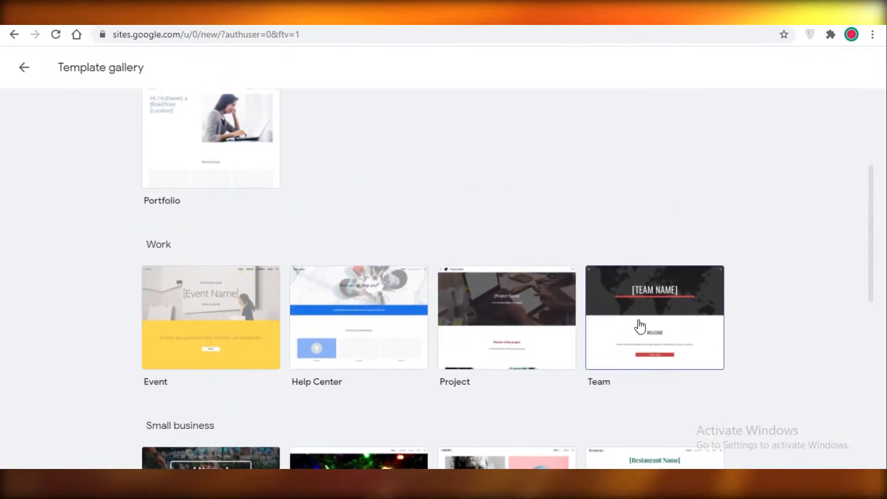
scroll(216, 339, down, 10)
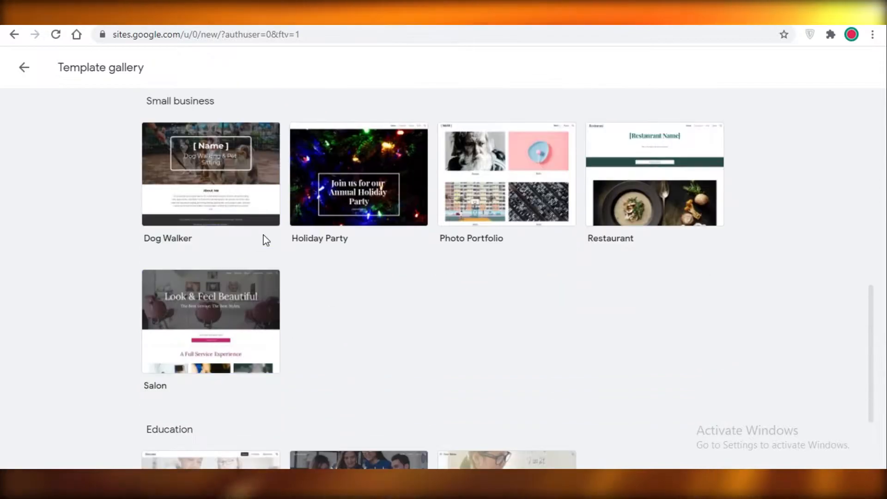
Step: Create a new site from the Dog Walker template in the Small business category and look over its page
click(246, 202)
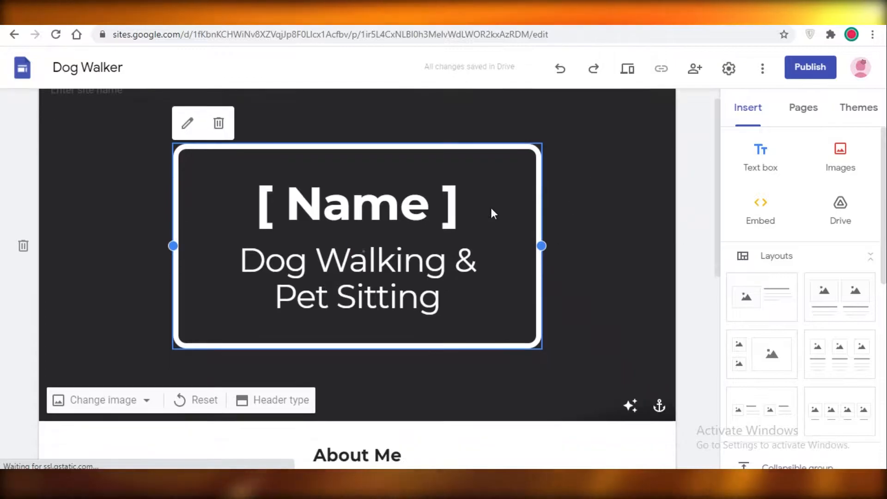
scroll(395, 121, down, 2)
scroll(413, 231, down, 1)
scroll(413, 227, down, 2)
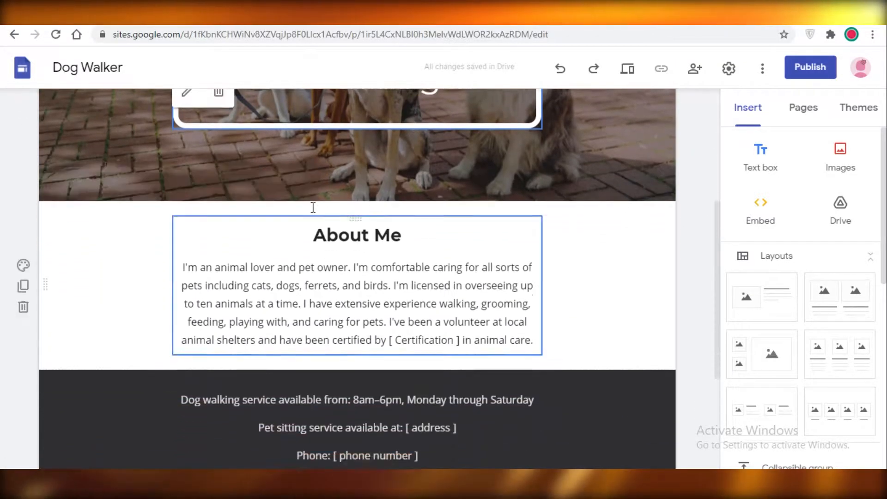
scroll(326, 212, down, 4)
scroll(445, 293, up, 8)
Step: Replace the header's name and subtitle text with "FAR EAST TRAVELLERS." and widen its text box
triple_click(448, 283)
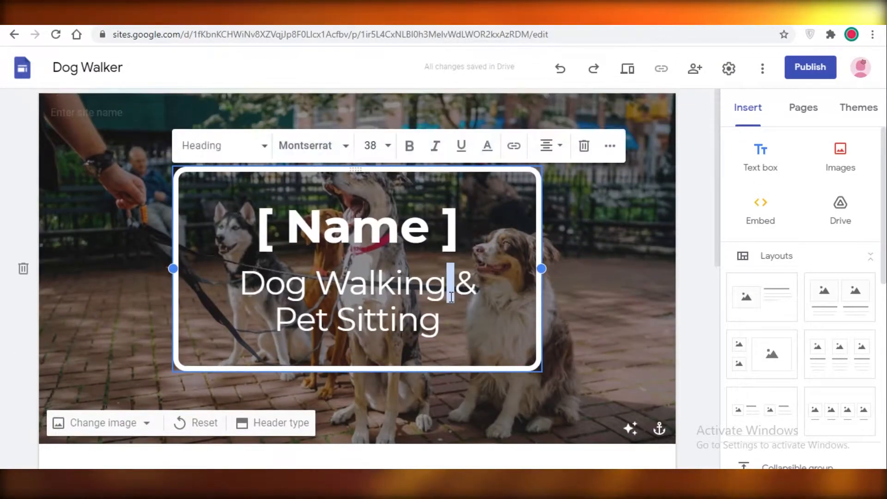
click(400, 227)
drag(360, 284, 320, 226)
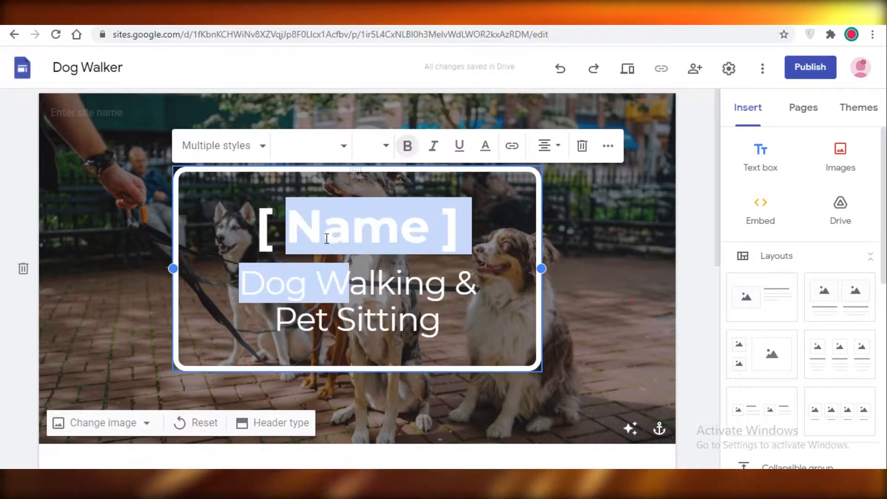
click(352, 284)
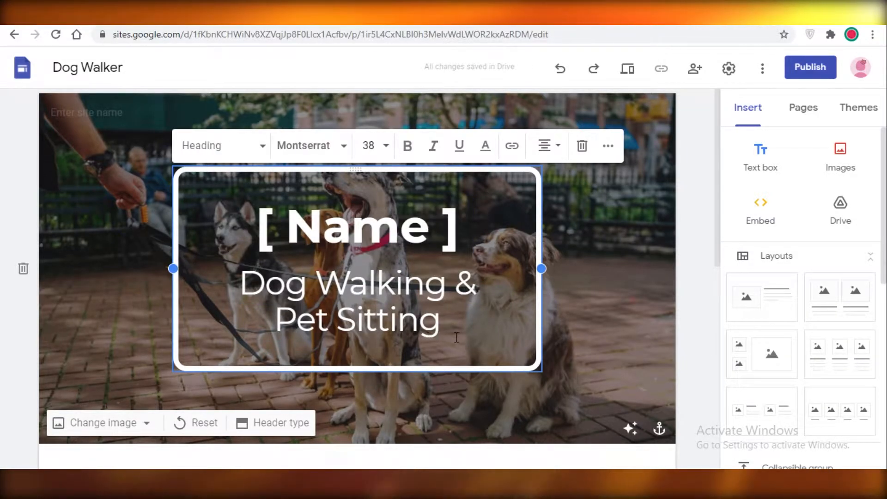
drag(441, 325, 277, 201)
key(BackSpace)
key(BackSpace)
text(FAR EAST C)
key(BackSpace)
text(TRAVELLERS.)
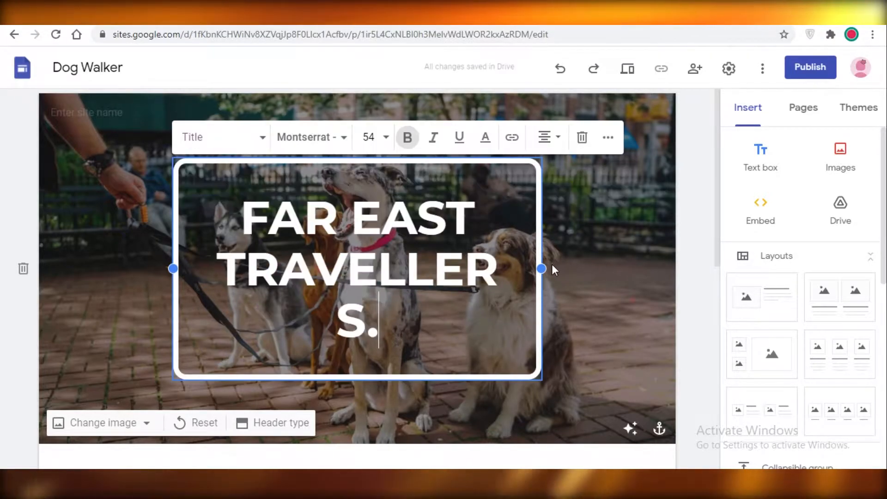
drag(539, 269, 637, 270)
Step: Delete the "About Me" heading below the header and left-align the paragraph beneath it
drag(406, 185, 328, 196)
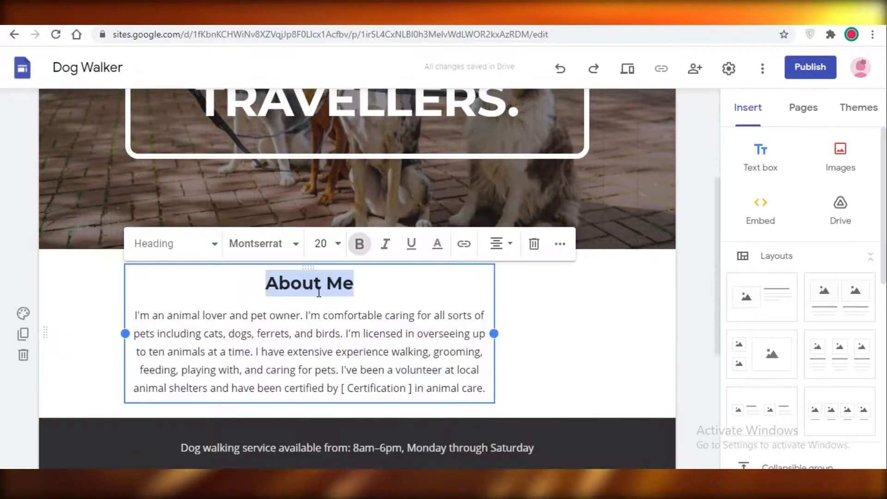
key(Delete)
key(Delete)
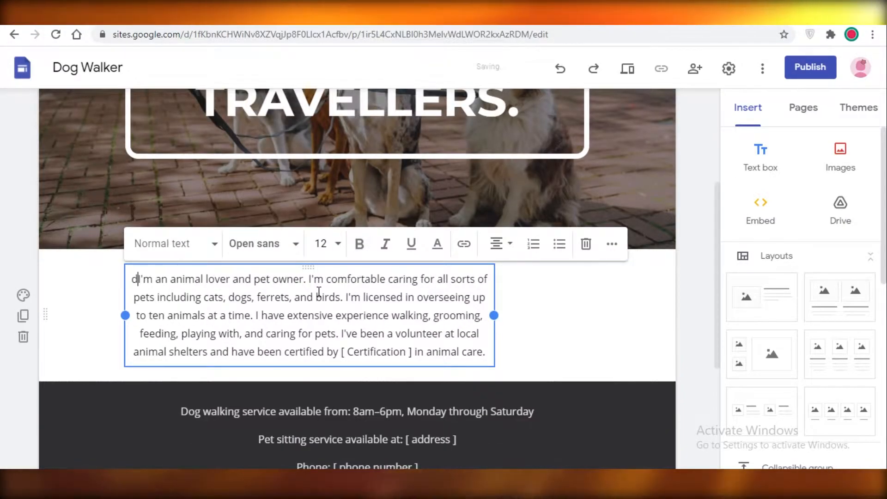
key(ctrl+shift+l)
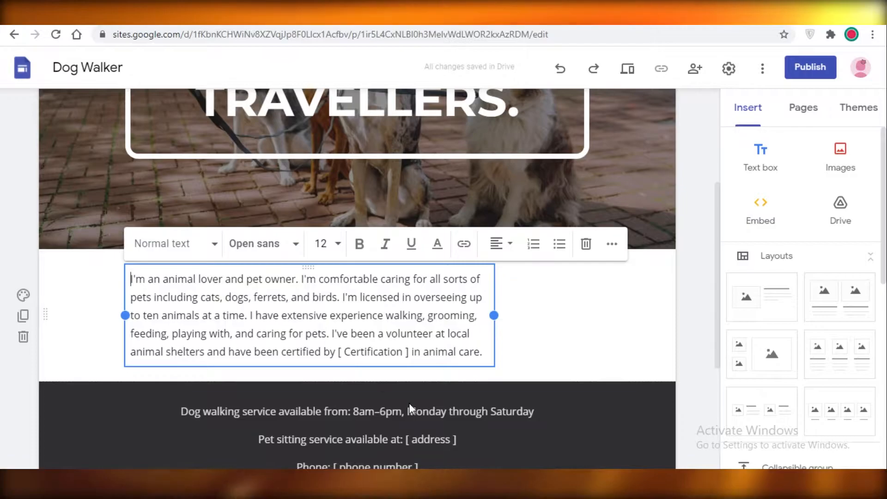
Step: Replace the animal-lover paragraph with a travel slogan ending in "you on adventures you can only dream of!" and the sign-off "Far East Travelers."
drag(482, 353, 111, 273)
scroll(270, 152, up, 2)
scroll(270, 152, up, 2)
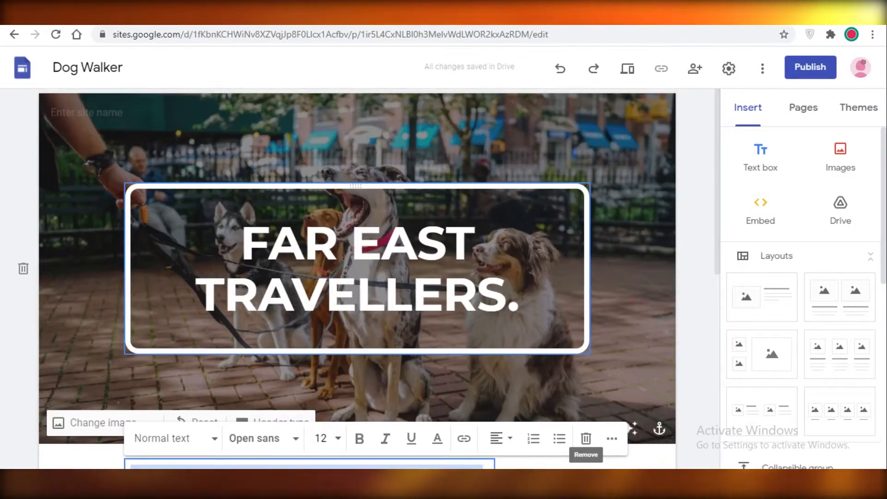
scroll(406, 214, down, 4)
scroll(261, 194, up, 4)
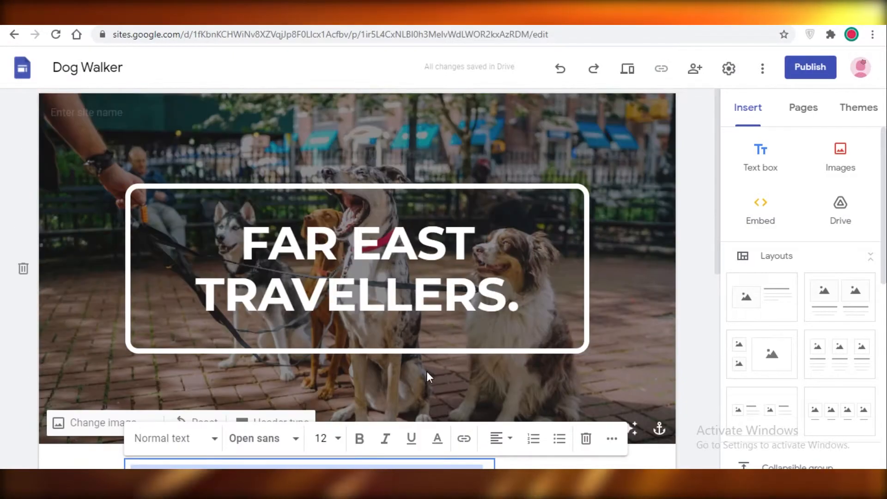
scroll(428, 370, down, 6)
scroll(421, 309, up, 4)
key(BackSpace)
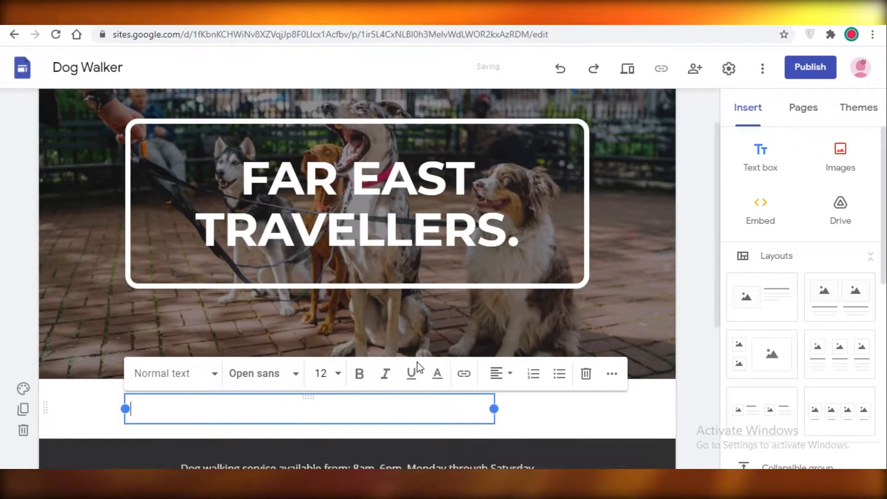
key(BackSpace)
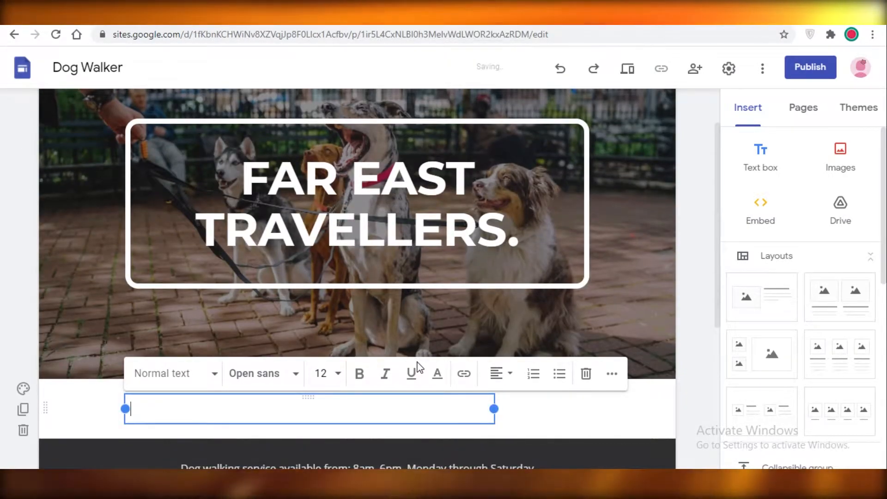
text(d)
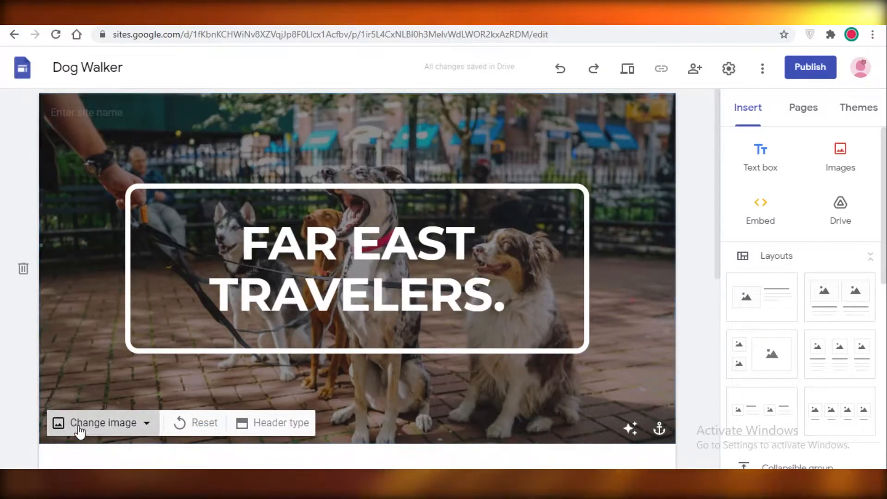
Step: Replace the header's background photo of dogs with a mountain lake landscape image
click(83, 434)
scroll(73, 437, down, 5)
scroll(365, 308, up, 3)
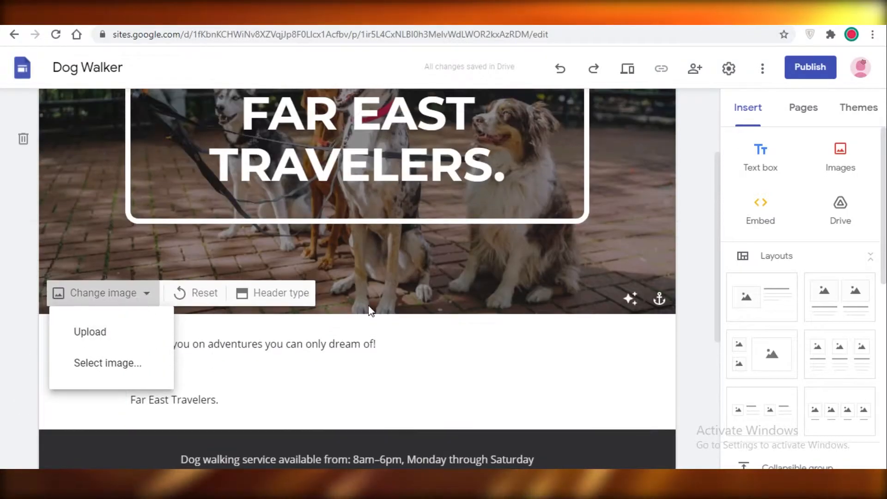
scroll(365, 307, up, 2)
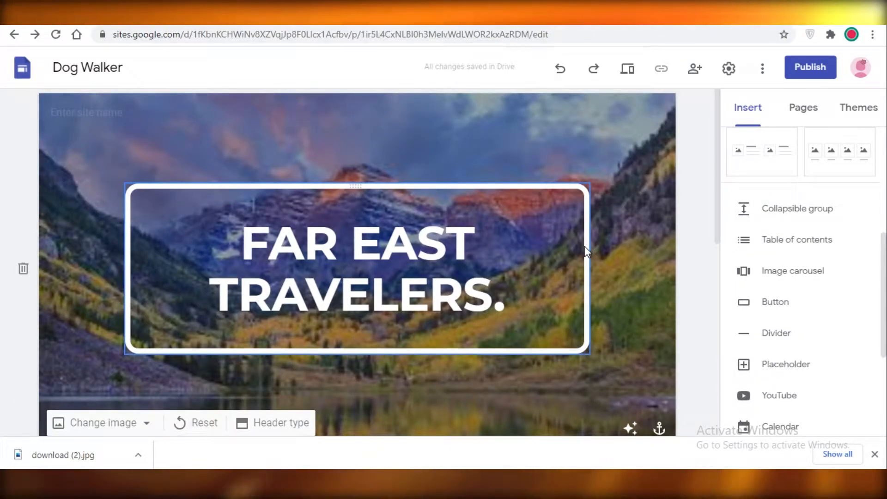
Step: Insert the layout with one image placeholder beside a heading and text block at the end of the page
scroll(791, 241, up, 5)
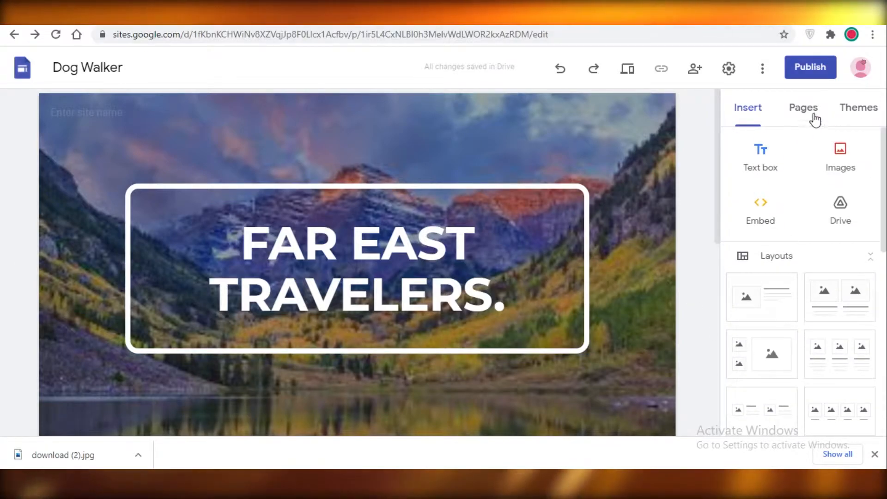
scroll(669, 270, down, 3)
scroll(653, 225, up, 2)
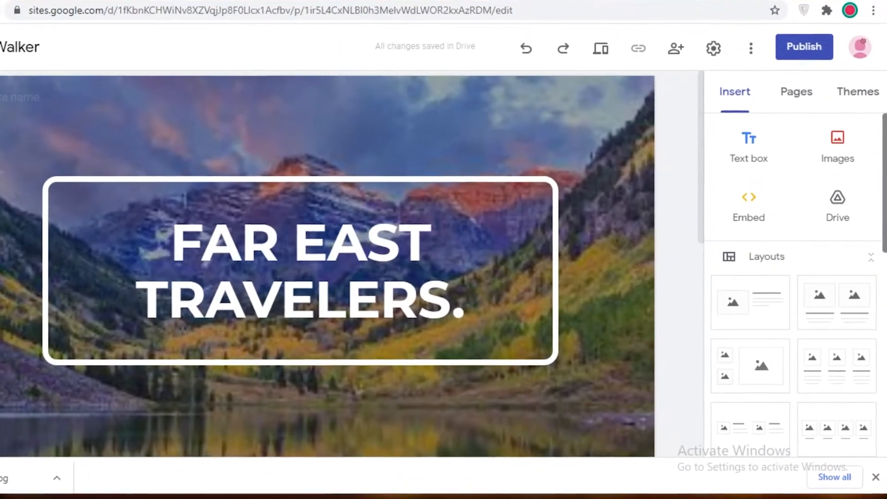
scroll(805, 219, down, 2)
scroll(796, 221, up, 2)
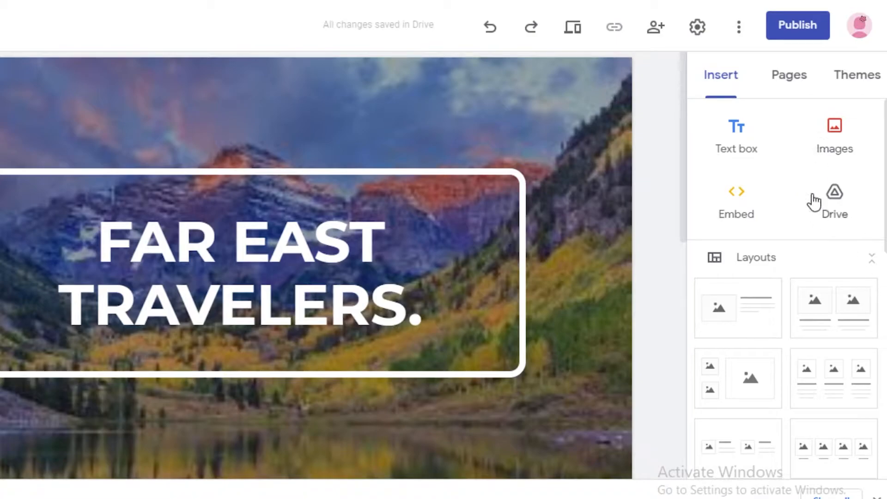
scroll(730, 237, down, 3)
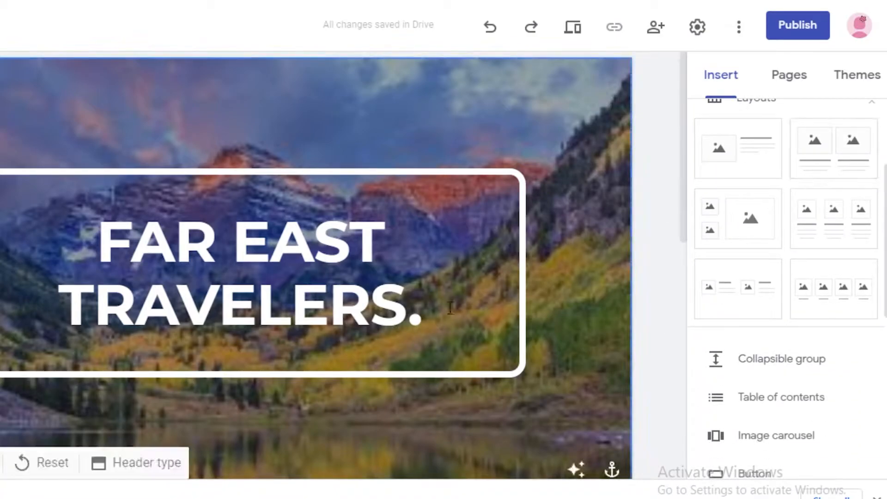
click(727, 156)
scroll(673, 395, up, 10)
scroll(549, 398, down, 10)
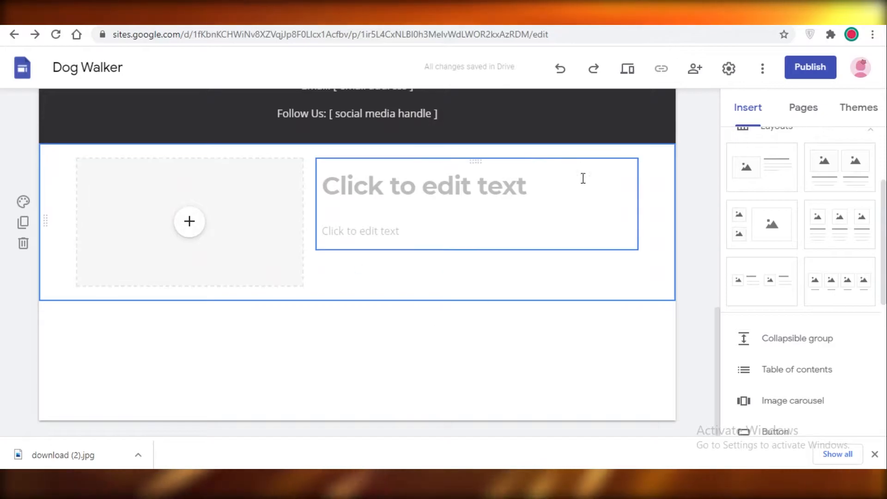
Step: Insert a collapsible group below the image-and-text layout at the end of the page
scroll(775, 307, down, 3)
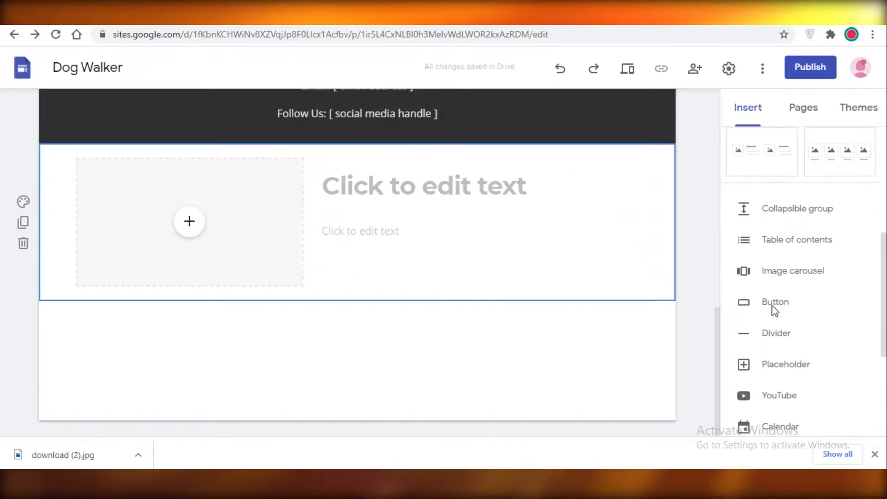
scroll(770, 311, down, 2)
scroll(475, 299, up, 4)
scroll(524, 281, down, 4)
scroll(782, 271, up, 2)
scroll(778, 192, down, 2)
scroll(772, 222, up, 3)
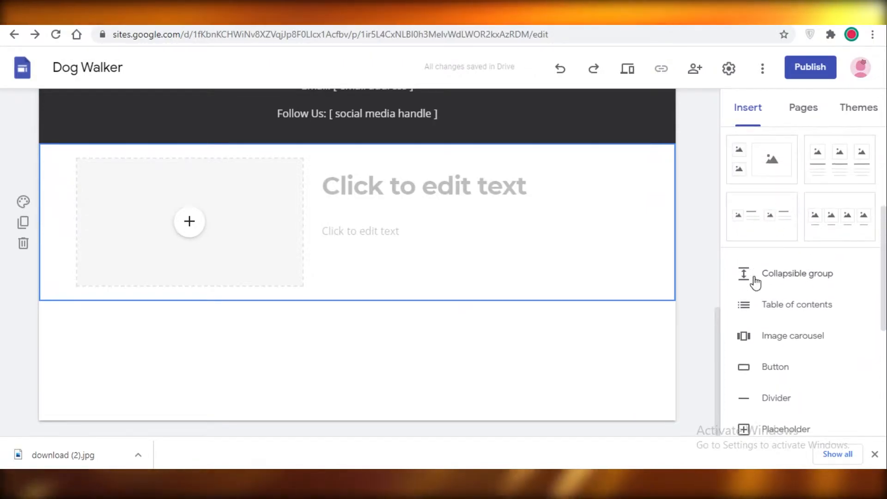
click(756, 278)
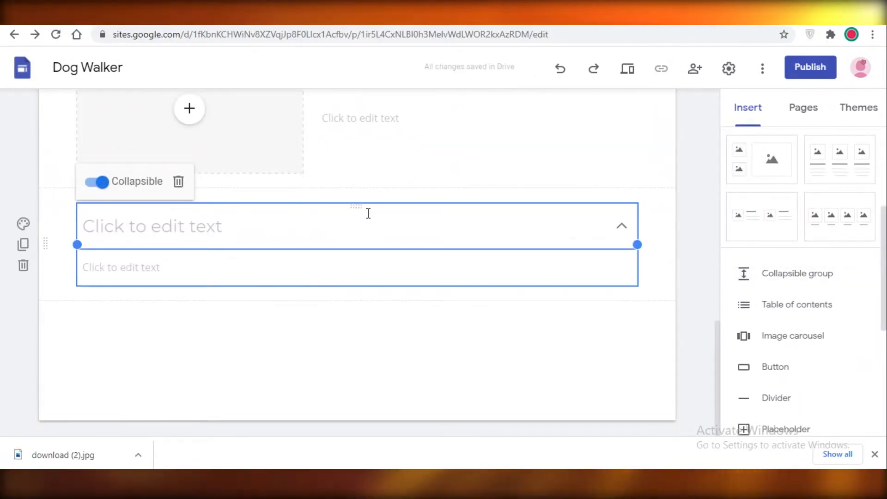
Step: Give the collapsible group the heading "Currently Traveling"
click(368, 212)
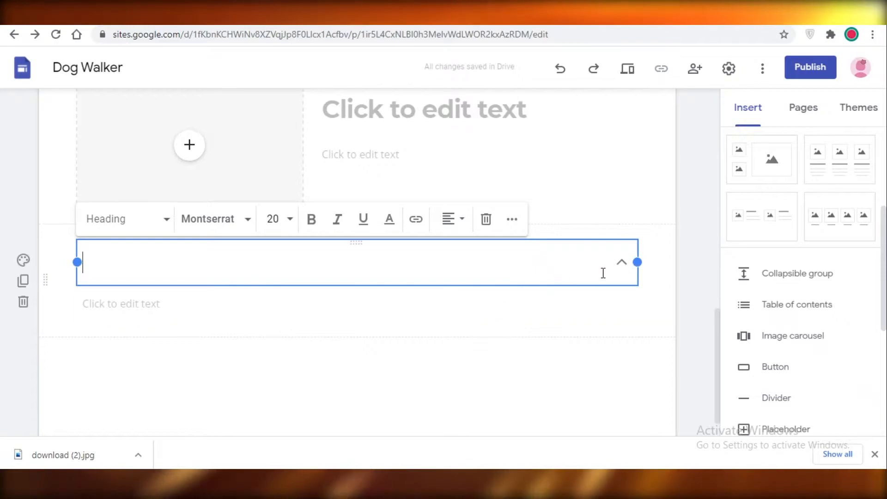
click(622, 262)
click(408, 258)
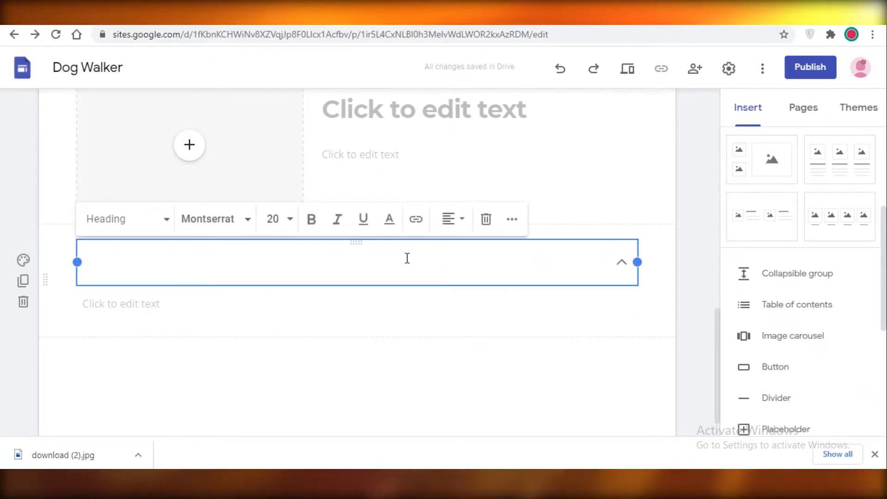
key(BackSpace)
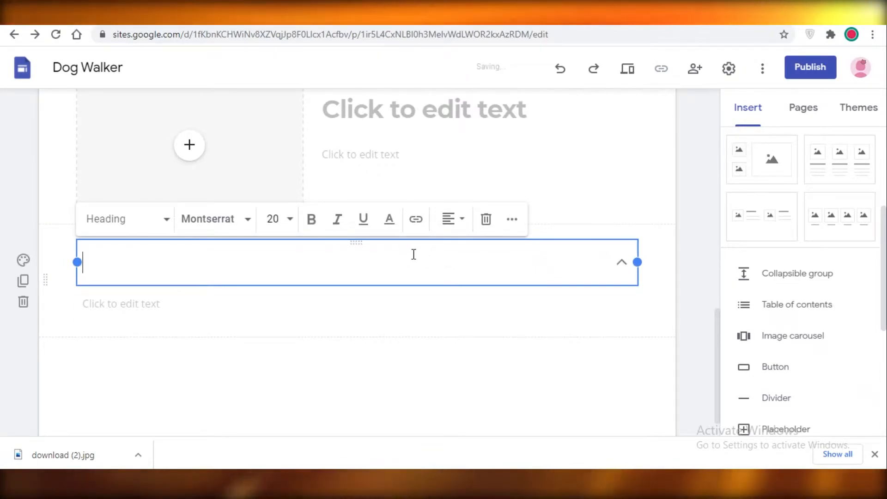
text(TCurrently Traveling)
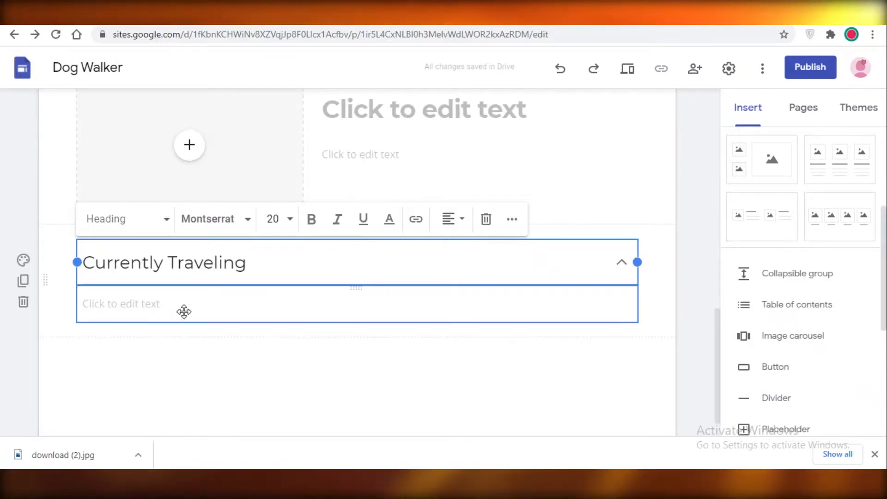
Step: List Dubai, Malaysia and Singapore on separate lines in the group's body text and collapse the group
click(160, 308)
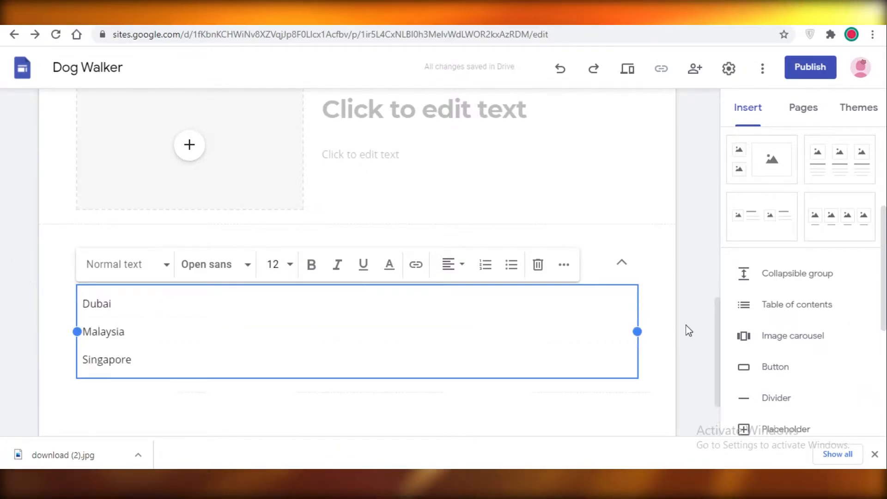
click(687, 326)
click(622, 263)
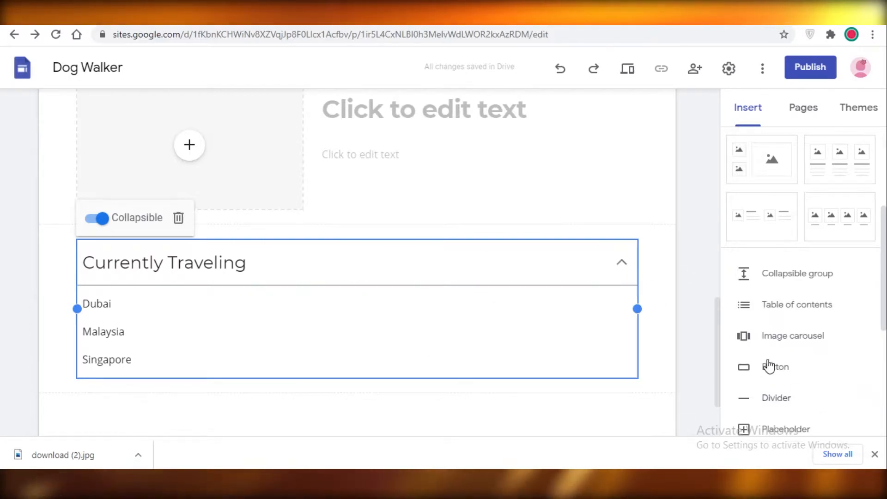
click(550, 284)
Step: Enter "FAR EAST TRAVELERS" as the site name above the Home page header
scroll(369, 270, up, 10)
scroll(369, 270, up, 3)
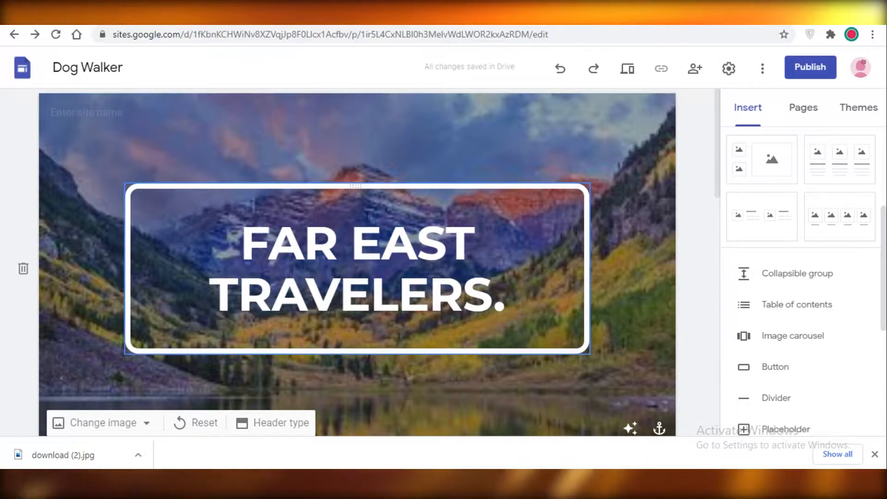
scroll(155, 284, down, 8)
scroll(170, 174, up, 4)
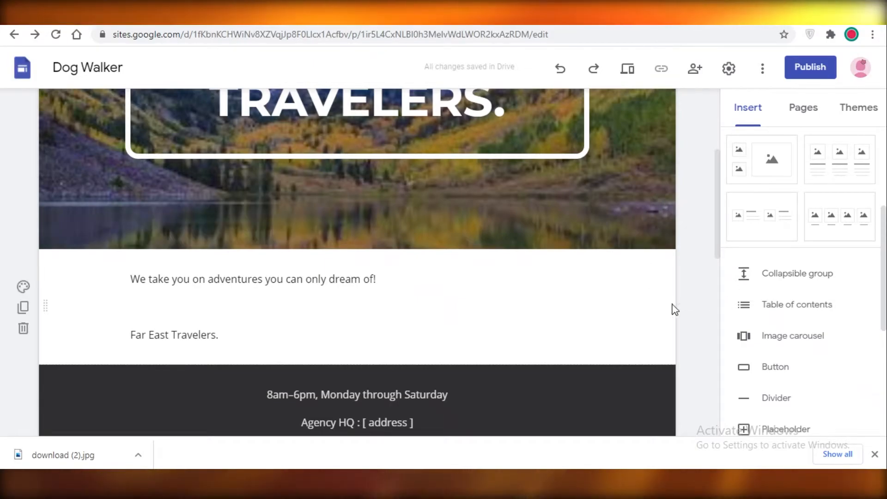
scroll(747, 213, down, 2)
scroll(747, 213, up, 1)
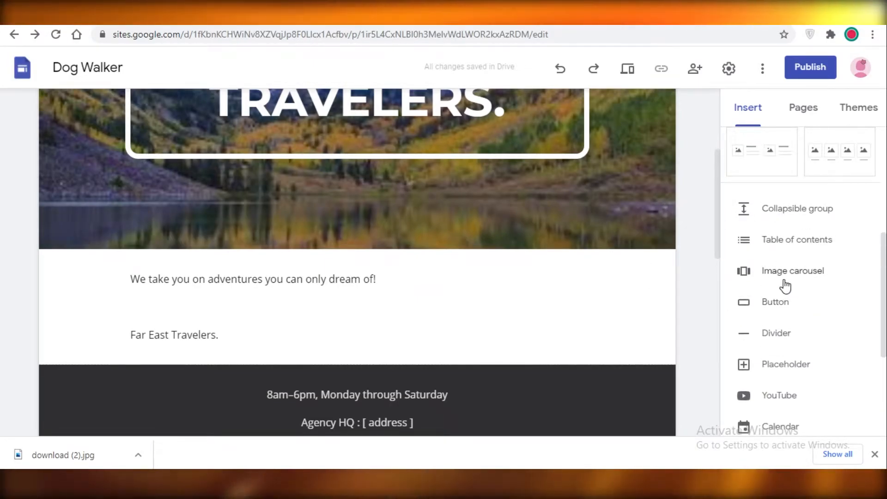
scroll(624, 273, up, 4)
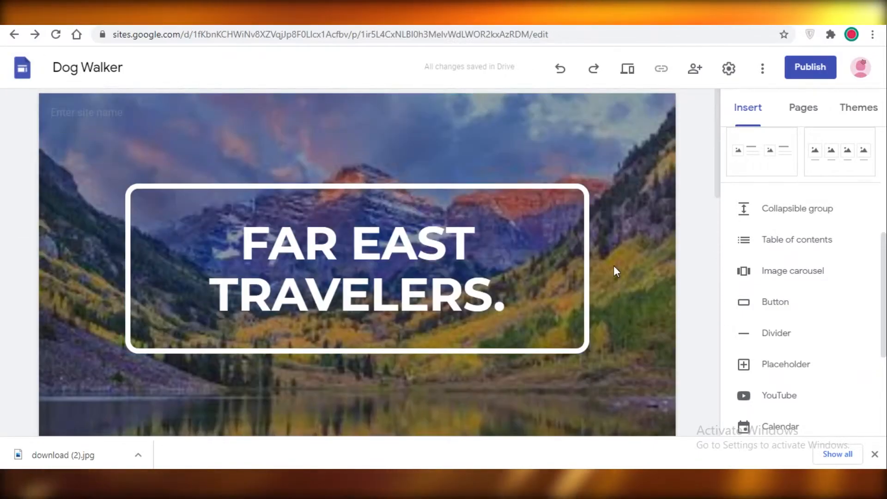
mouse_move(142, 210)
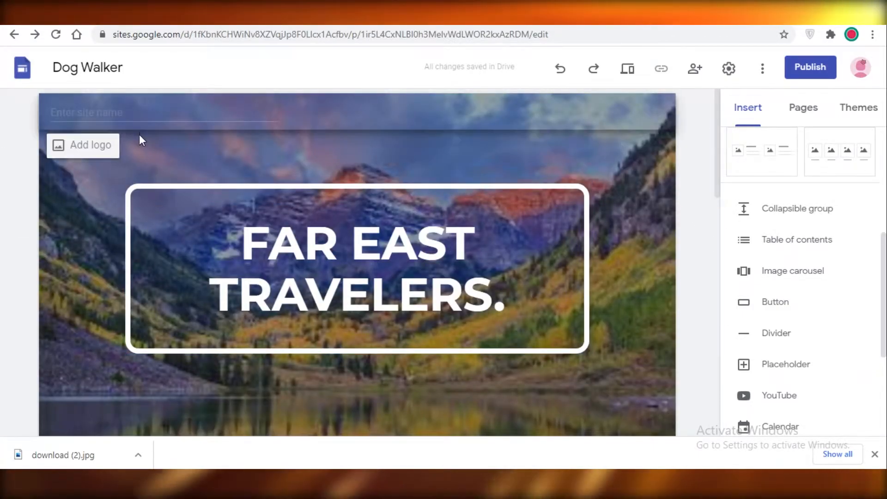
click(108, 111)
text(E)
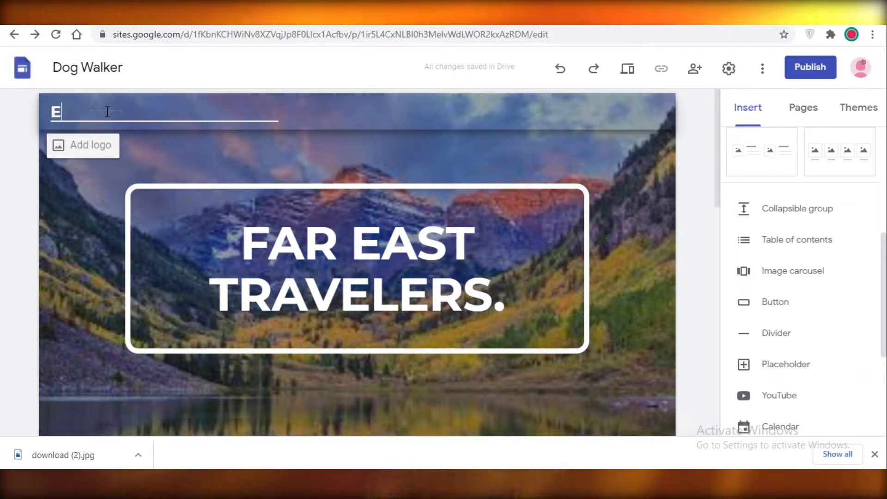
Step: Try to add a footer at the end of the Home page
scroll(478, 346, down, 15)
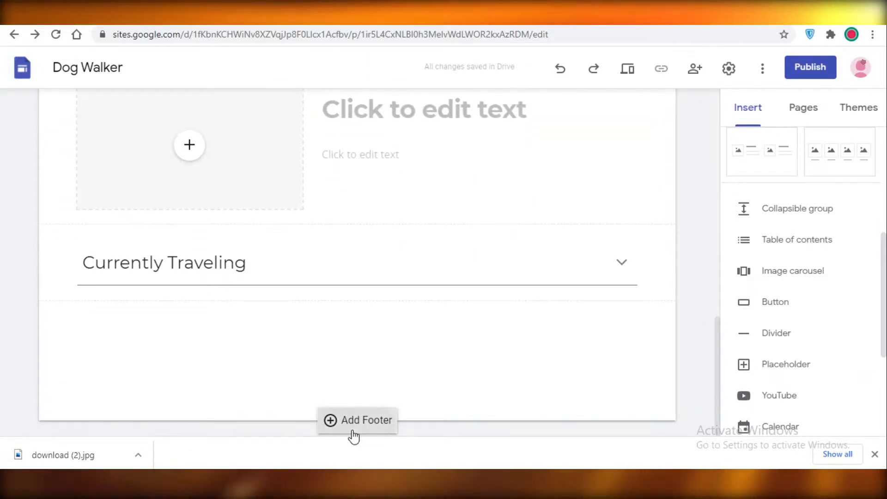
click(354, 433)
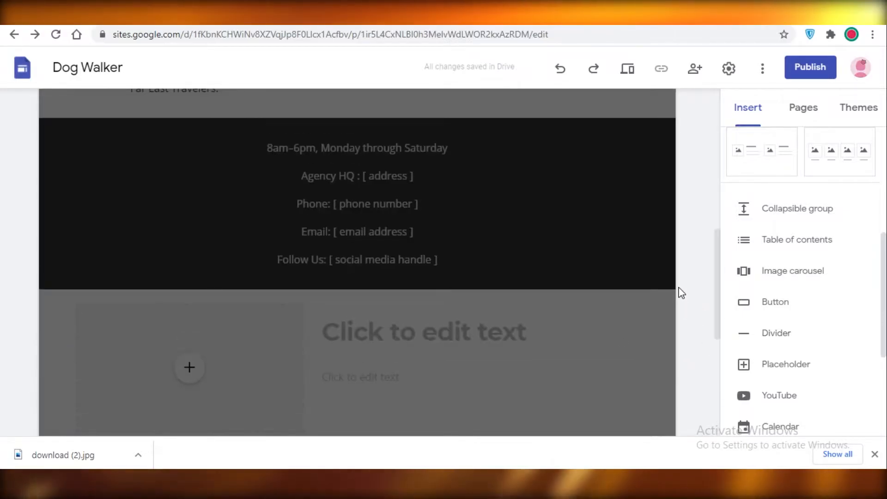
Step: Add a new page named "Bookings Page" to the site
click(803, 118)
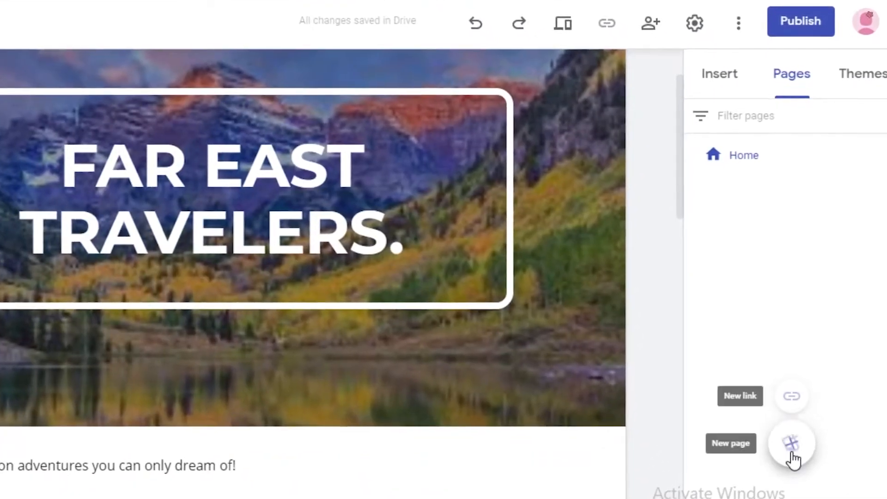
click(797, 418)
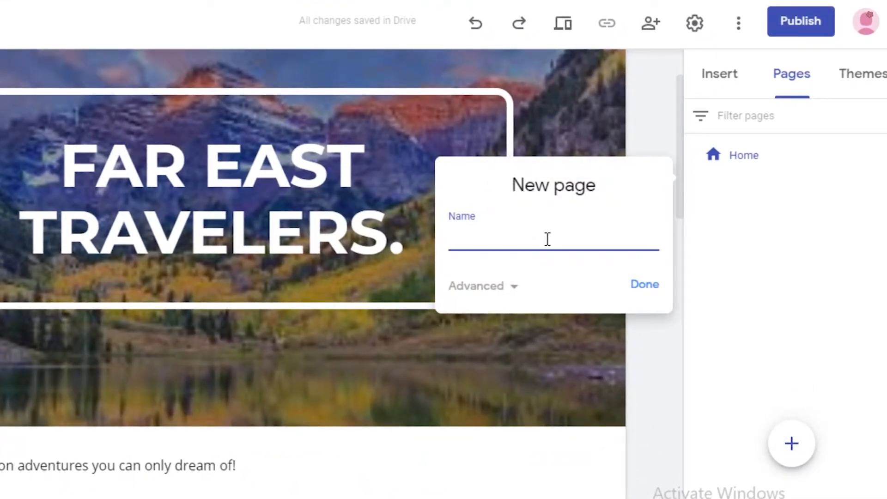
text(Bookings Page)
key(Return)
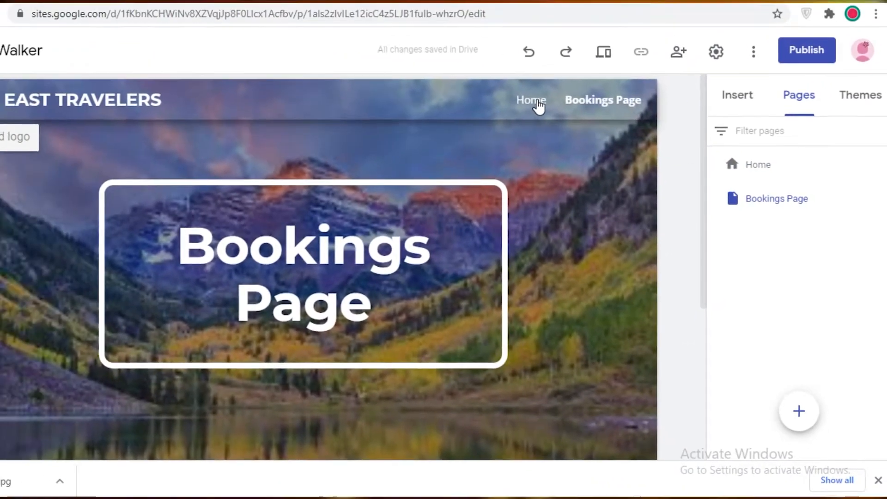
Step: Return to the Home page and add two more pages named "Contact Us" and "Join Our Community"
click(538, 101)
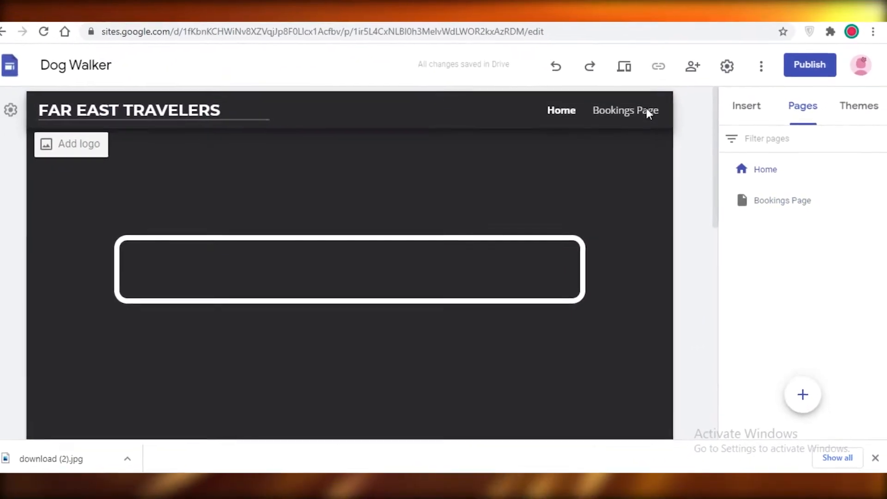
mouse_move(799, 411)
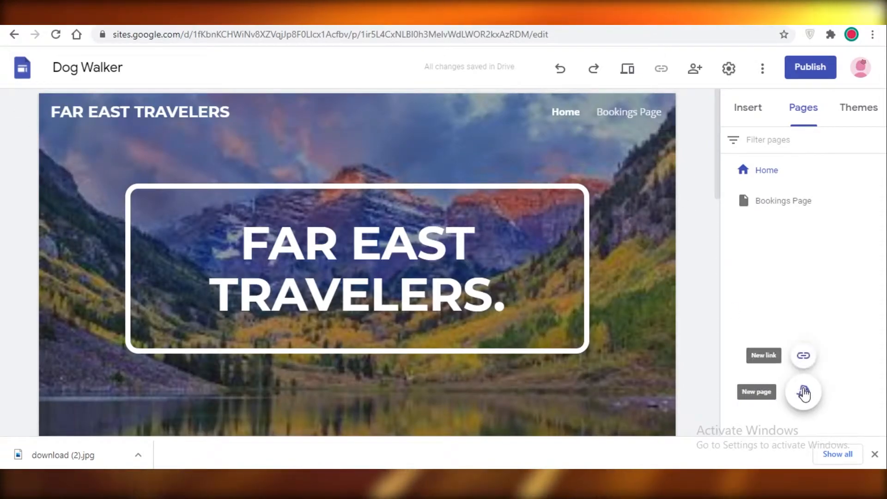
click(804, 393)
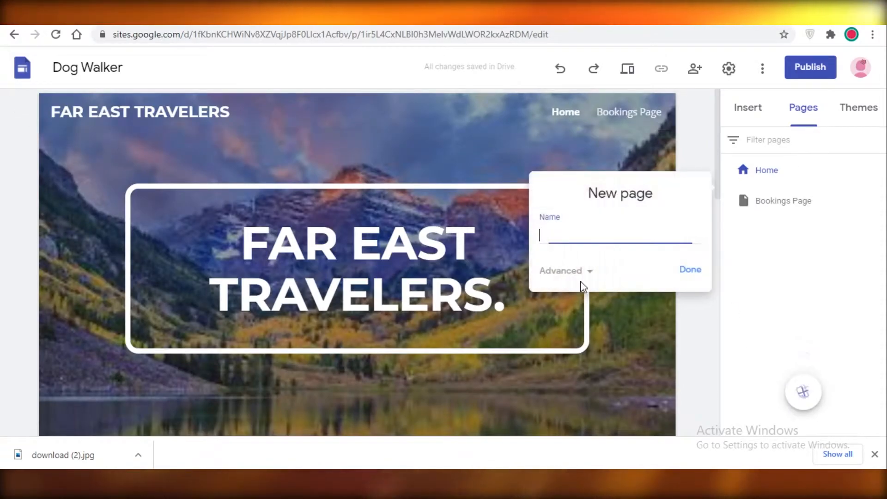
text(Contact Us)
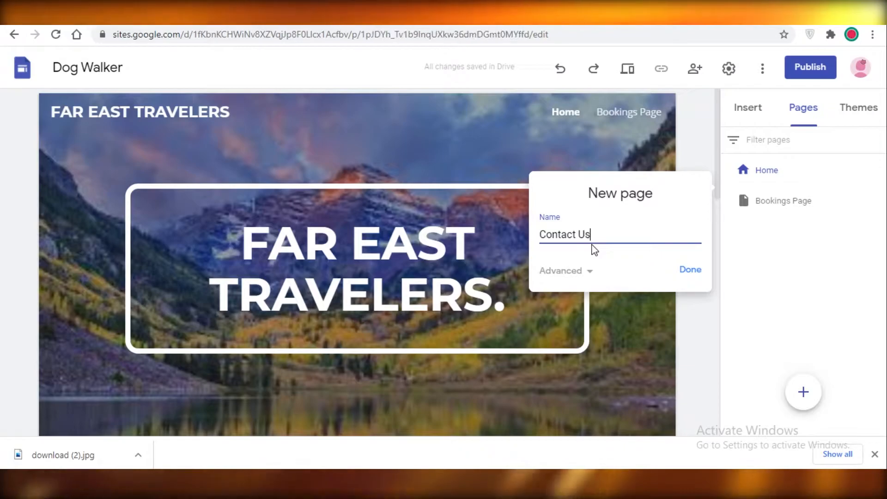
key(Return)
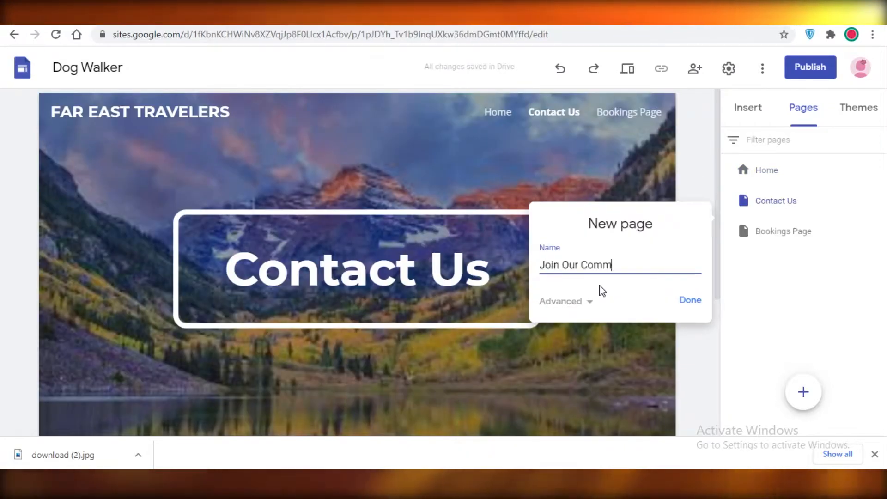
text(Join Our Community)
key(Return)
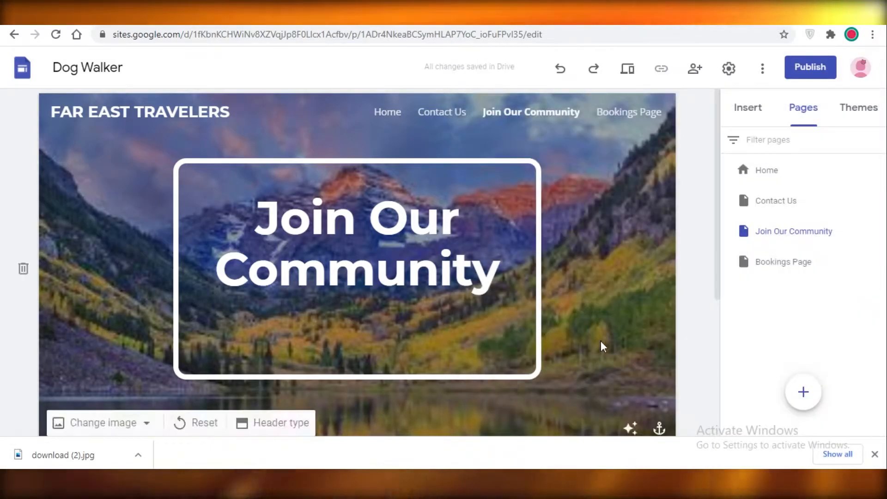
Step: Go back to the Home page and publish the site with the web address "fareasttravelers"
scroll(526, 342, down, 5)
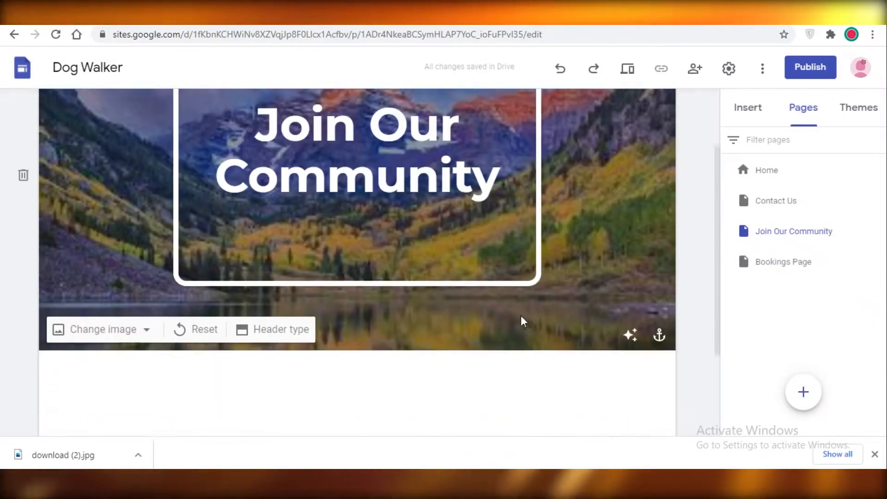
scroll(318, 245, up, 5)
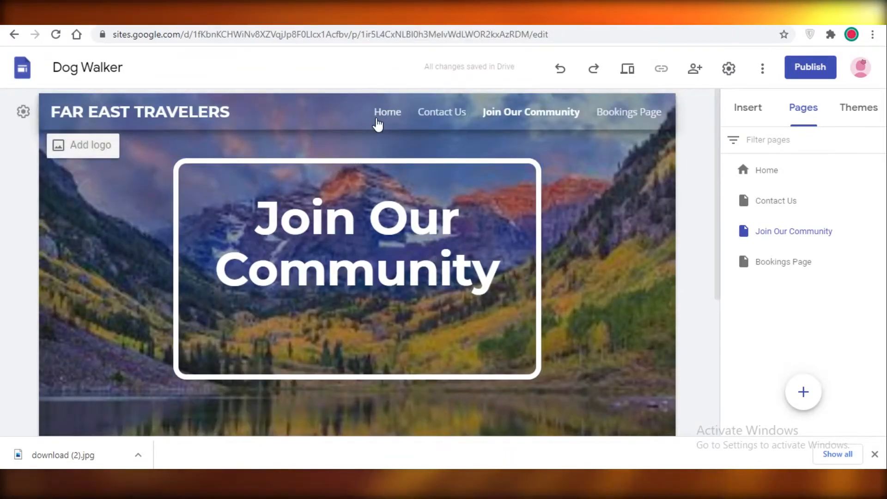
click(378, 115)
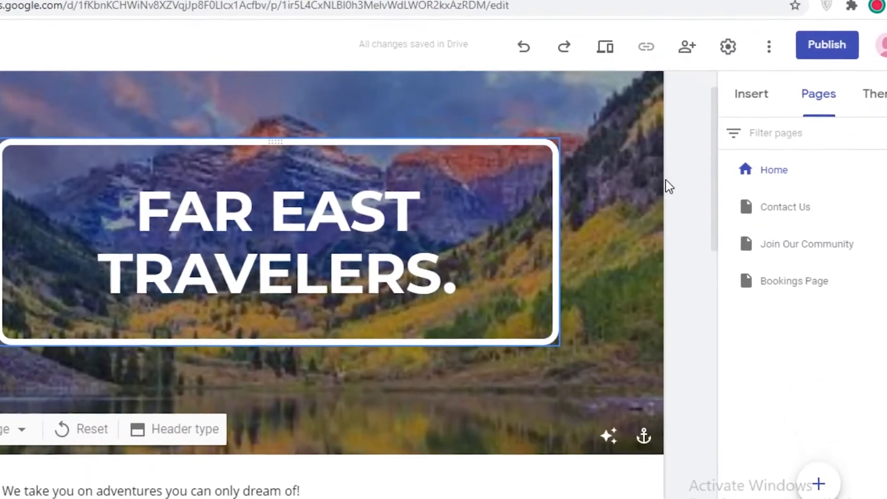
scroll(661, 192, down, 5)
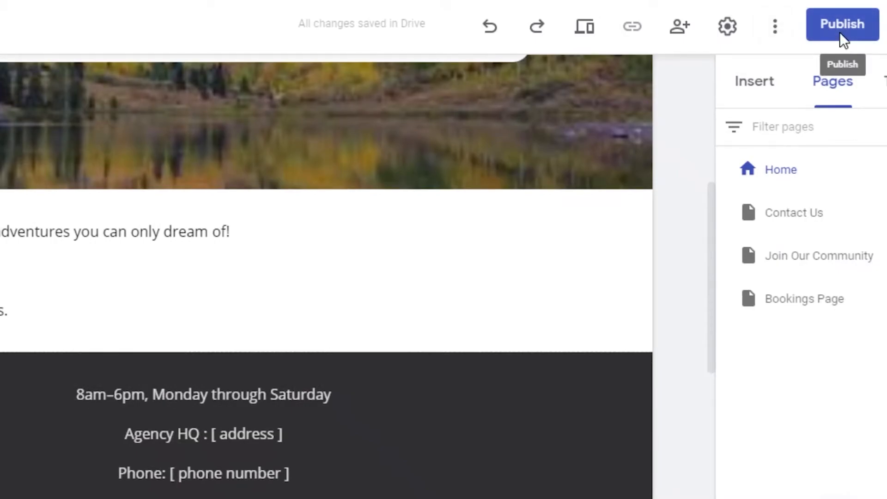
click(840, 33)
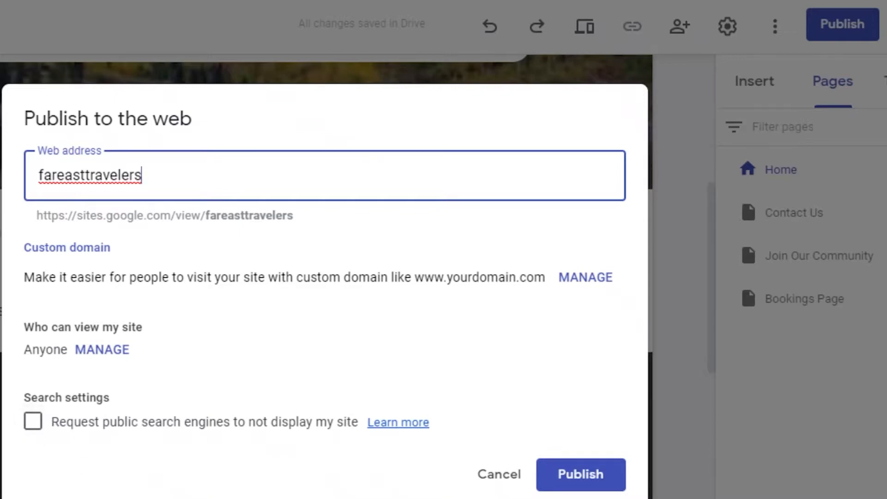
click(586, 475)
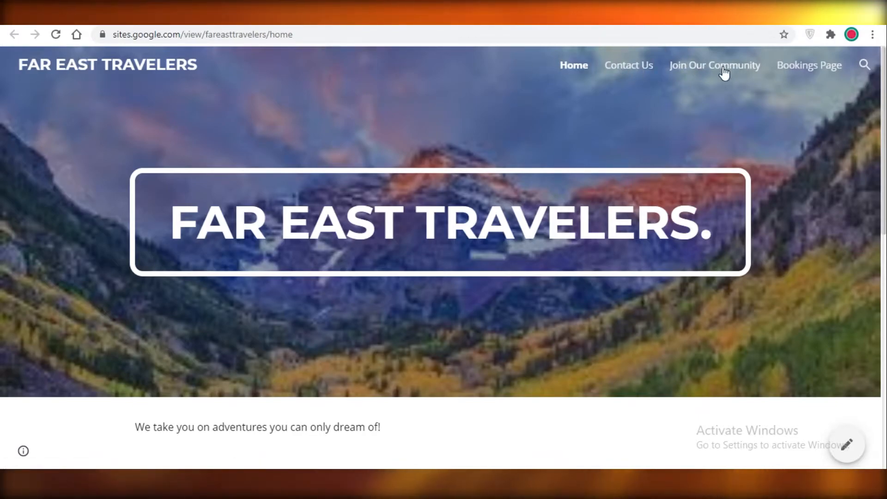
Step: Review the published Home page, expand its "Currently Traveling" group, and visit the site's other pages, including Join Our Community
scroll(588, 202, down, 9)
scroll(231, 167, up, 4)
scroll(282, 196, down, 6)
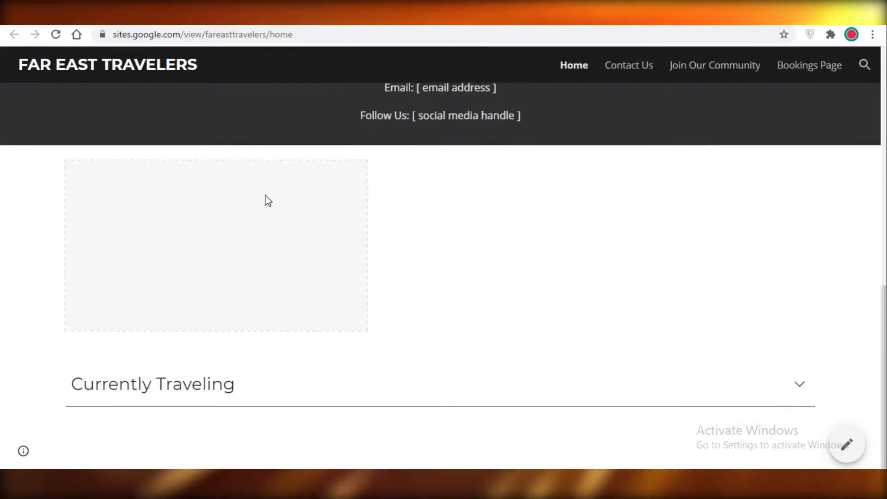
scroll(282, 197, up, 6)
scroll(412, 293, down, 6)
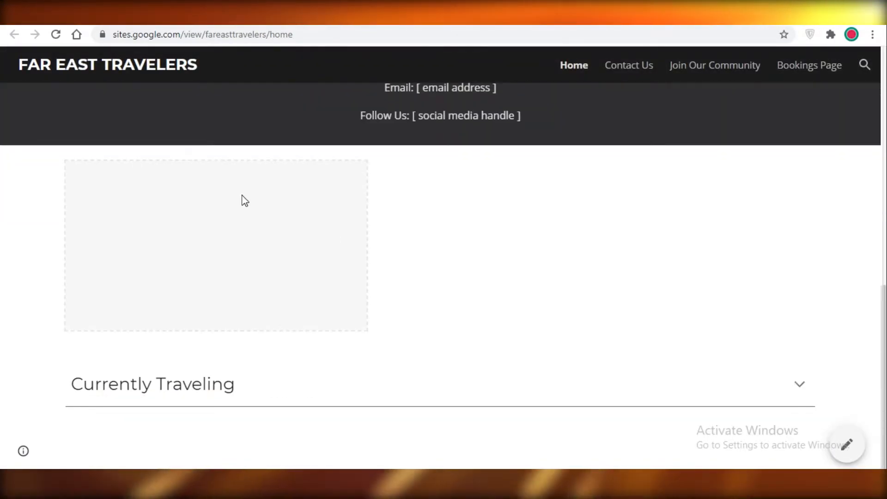
click(786, 393)
scroll(178, 352, down, 2)
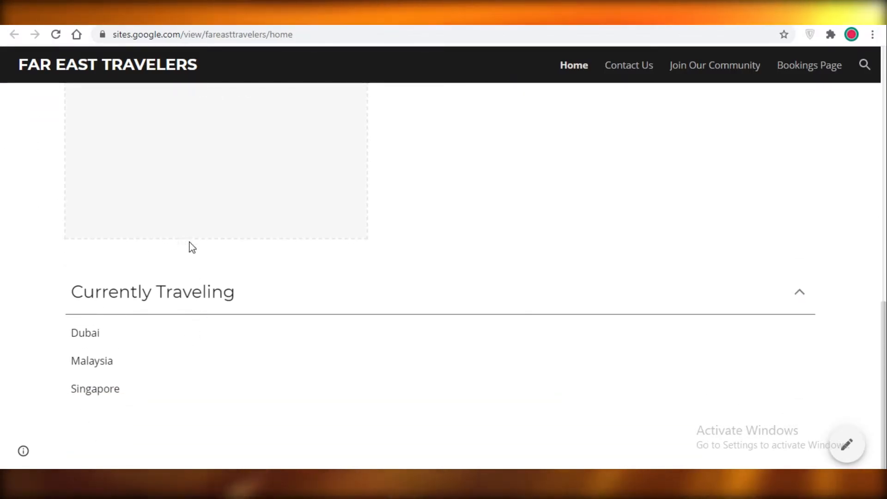
click(647, 65)
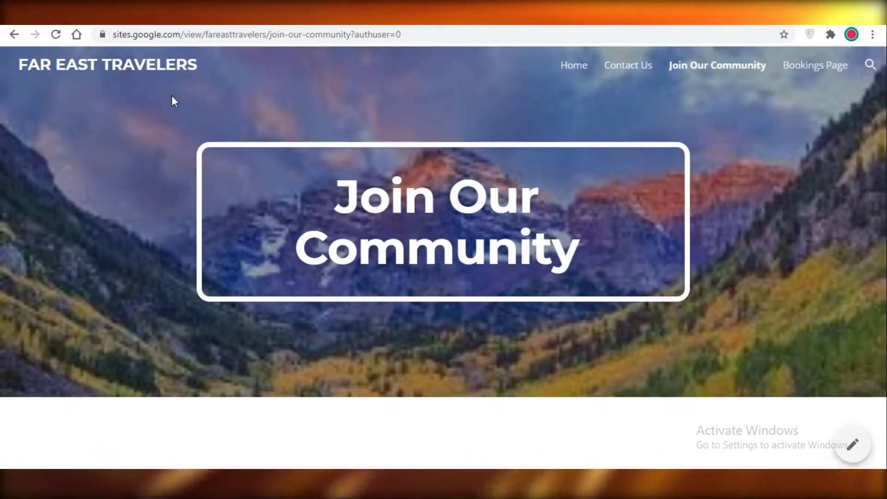
Step: Return to the site editor and place the text cursor in the "FAR EAST TRAVELERS." title on the Home page header
click(138, 15)
scroll(554, 311, up, 4)
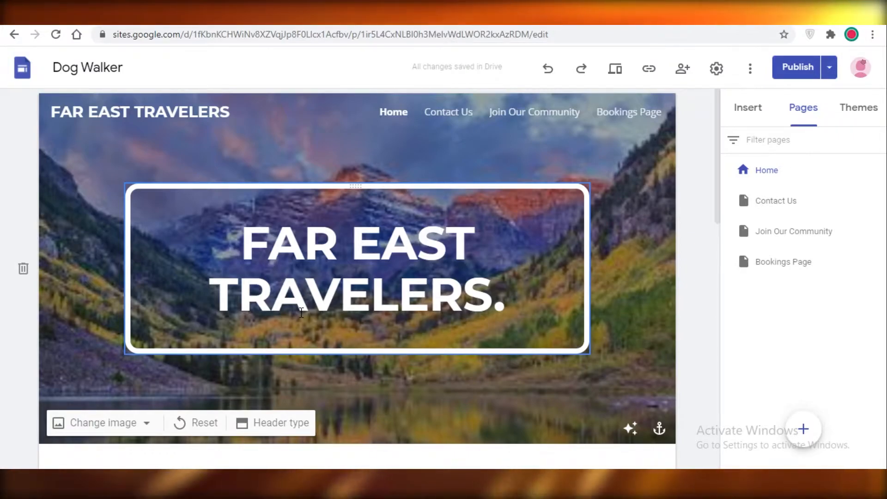
click(301, 313)
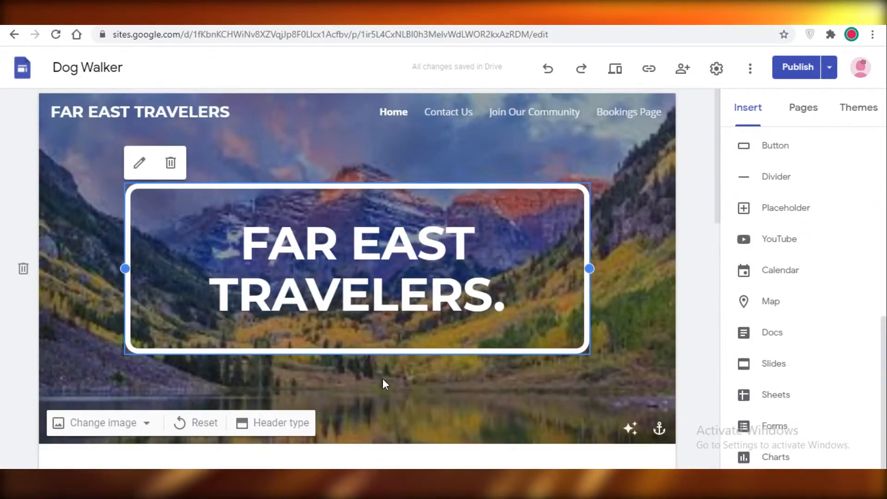
click(418, 243)
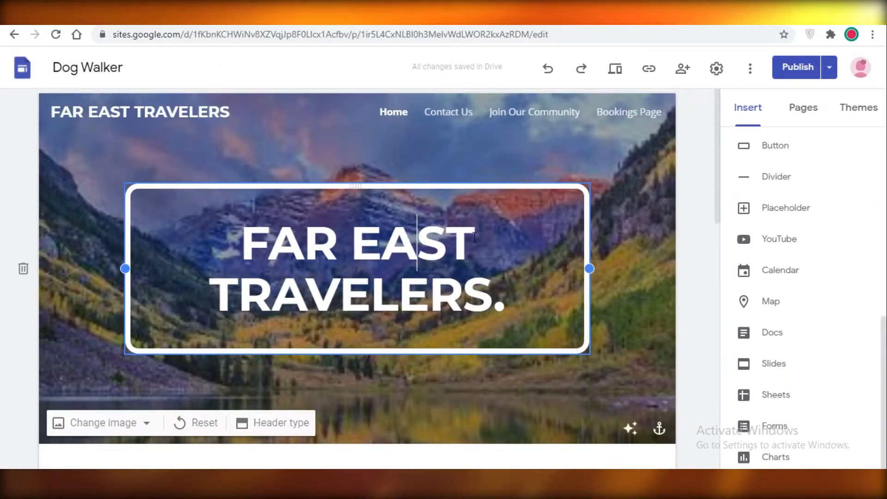
drag(457, 242, 470, 242)
click(382, 242)
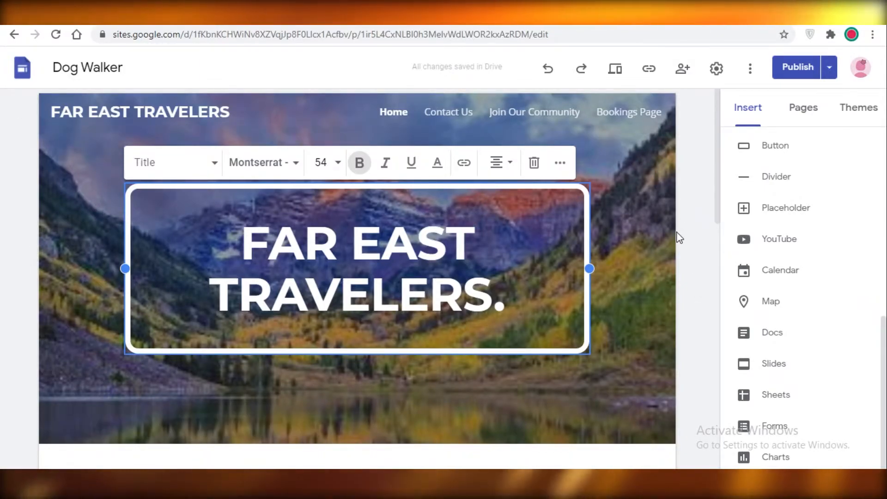
Step: Try narrowing the Home page title box to about half its width, restore the full width, and deselect its text
scroll(673, 236, down, 2)
drag(590, 202, 350, 209)
scroll(362, 278, up, 2)
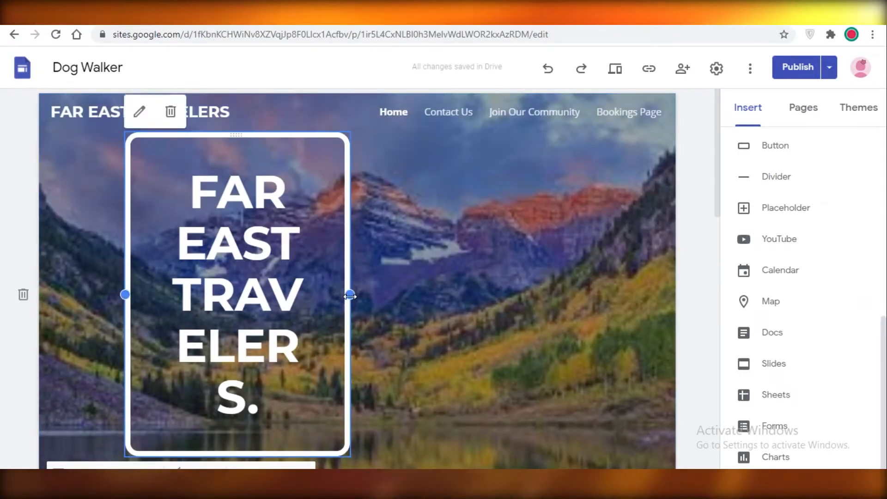
mouse_move(344, 300)
mouse_down()
mouse_move(556, 306)
mouse_move(592, 296)
mouse_up()
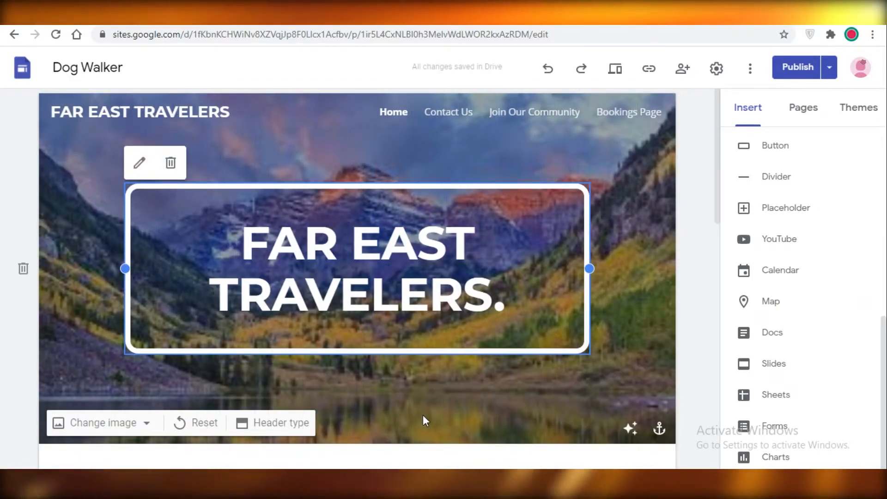
drag(370, 301, 285, 178)
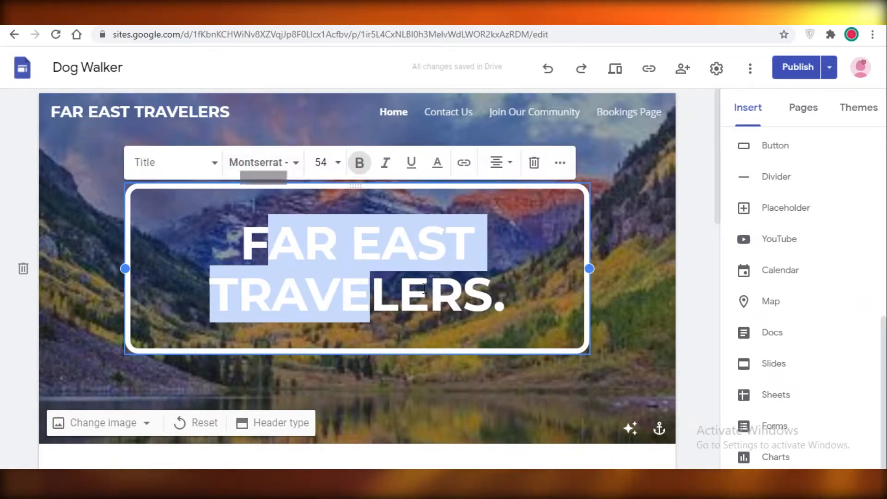
click(626, 269)
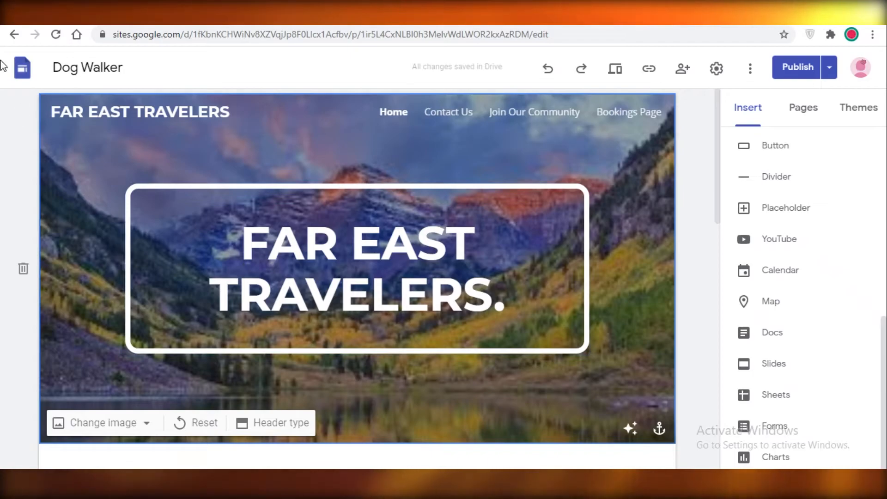
Step: Open the Google Sites template gallery and browse the Personal, Work, Small business and Education templates
click(19, 74)
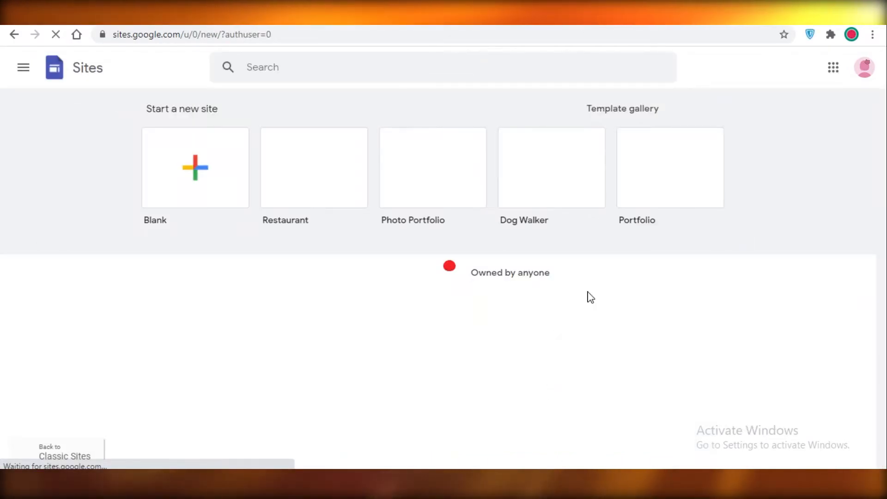
scroll(665, 293, down, 15)
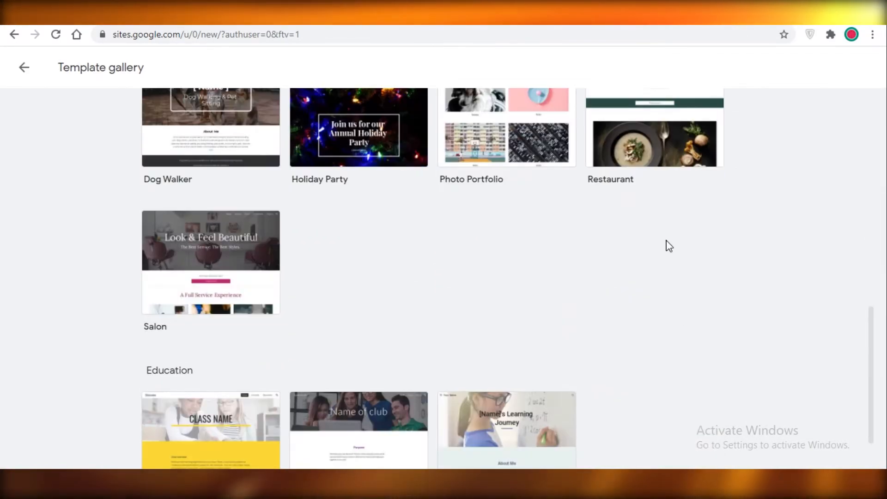
scroll(511, 303, up, 6)
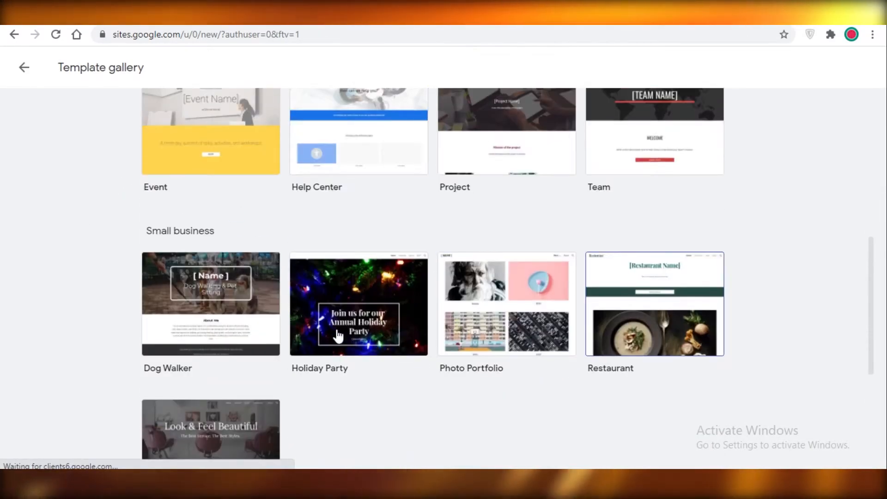
scroll(286, 267, up, 8)
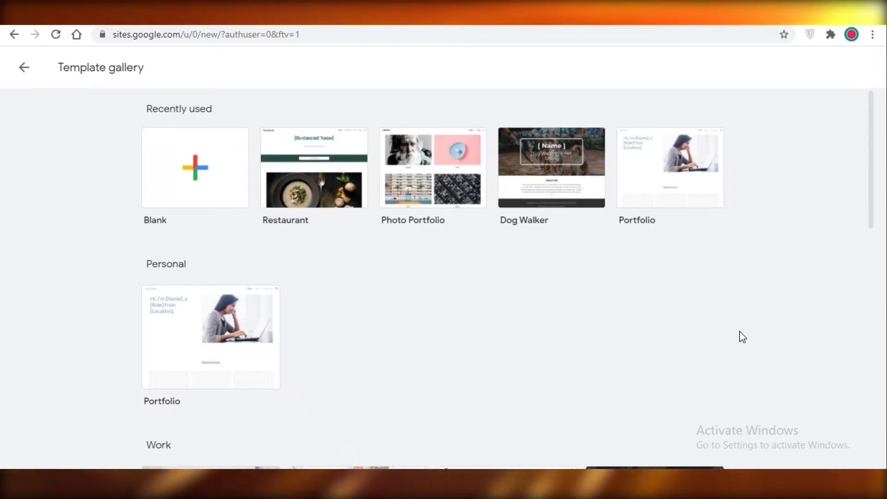
scroll(281, 208, down, 10)
scroll(575, 272, down, 3)
scroll(382, 220, up, 2)
Step: Create a new blank site and insert a text box below its page header
click(471, 231)
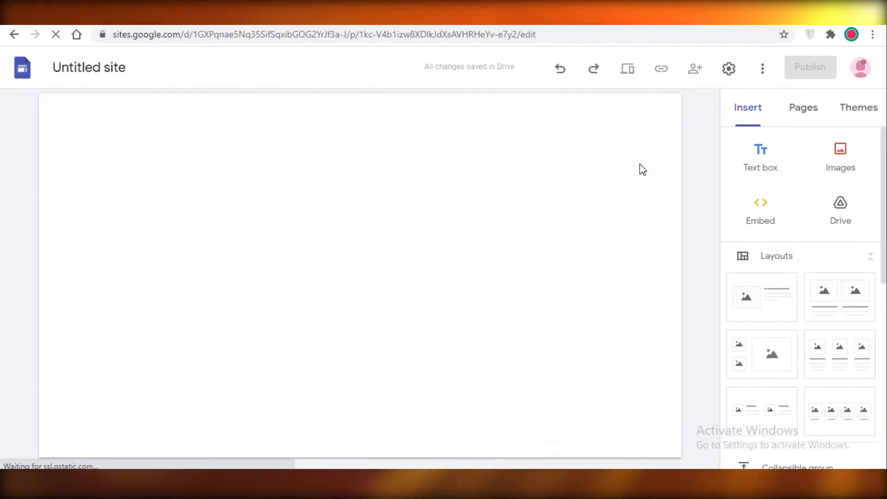
scroll(882, 142, down, 7)
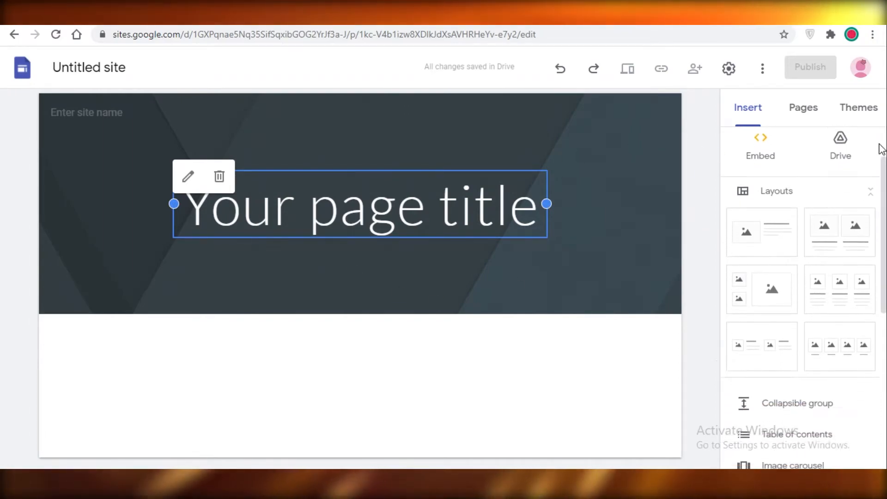
scroll(764, 194, up, 7)
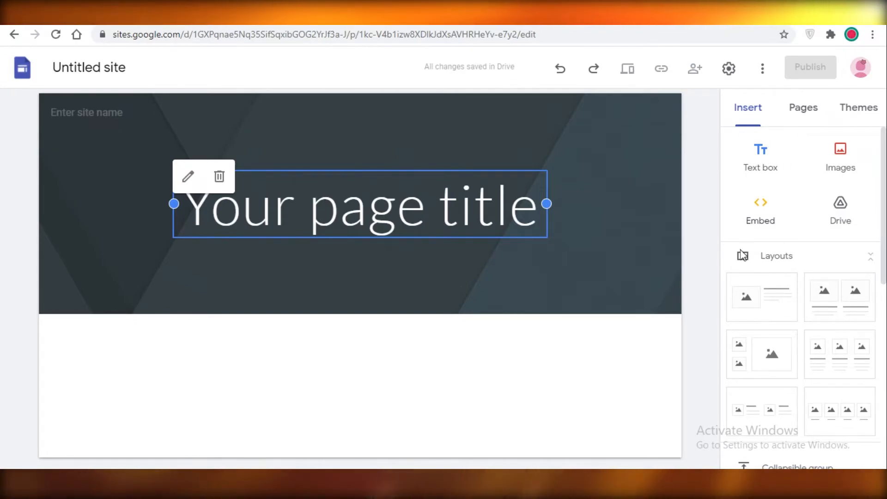
click(764, 158)
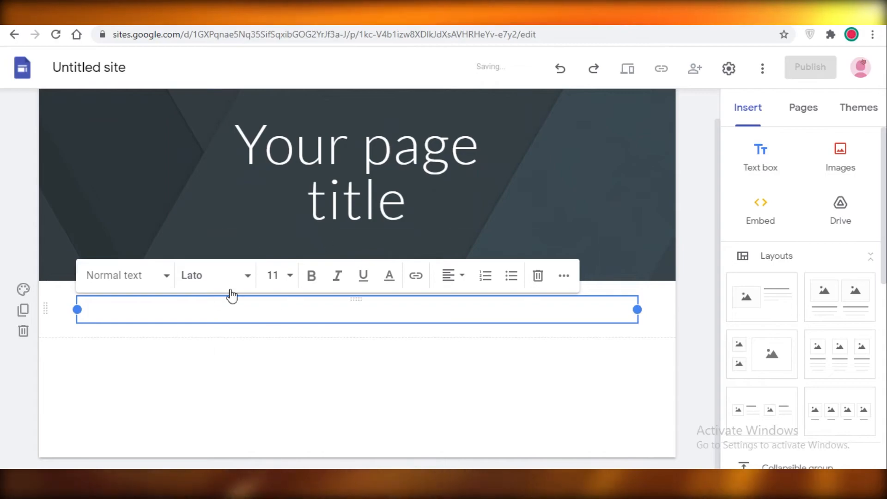
Step: Examine the fonts available for the new text box, including the Lato weights, without choosing one
click(252, 278)
scroll(312, 312, down, 2)
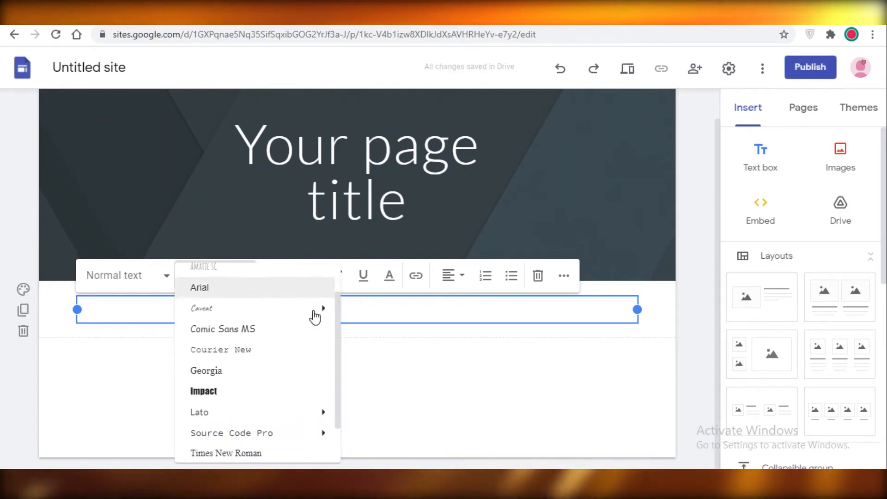
mouse_move(324, 364)
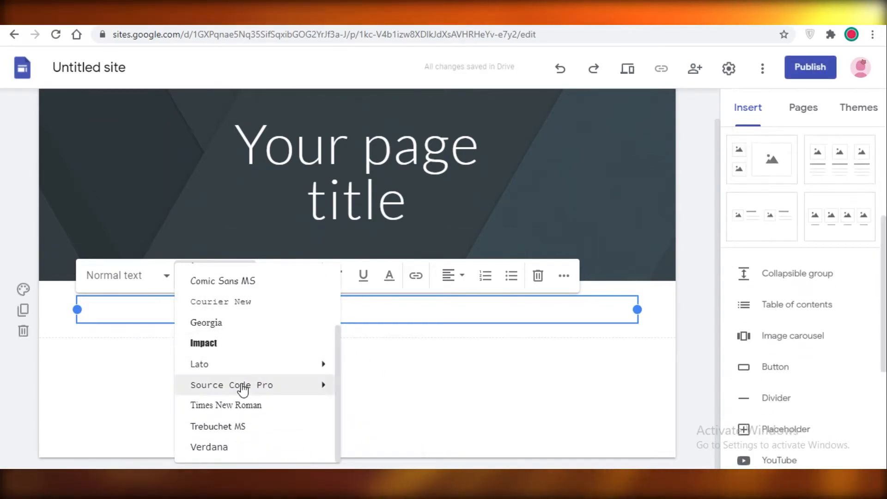
scroll(236, 383, up, 3)
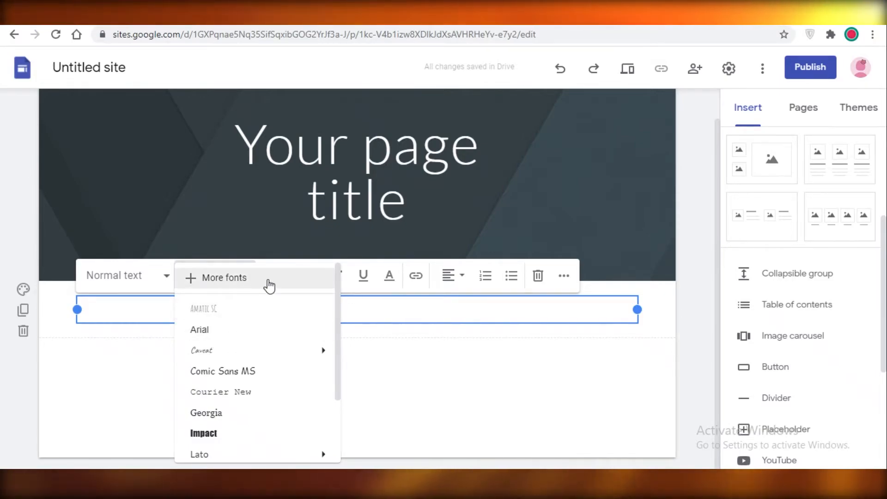
scroll(277, 301, down, 2)
scroll(207, 333, up, 1)
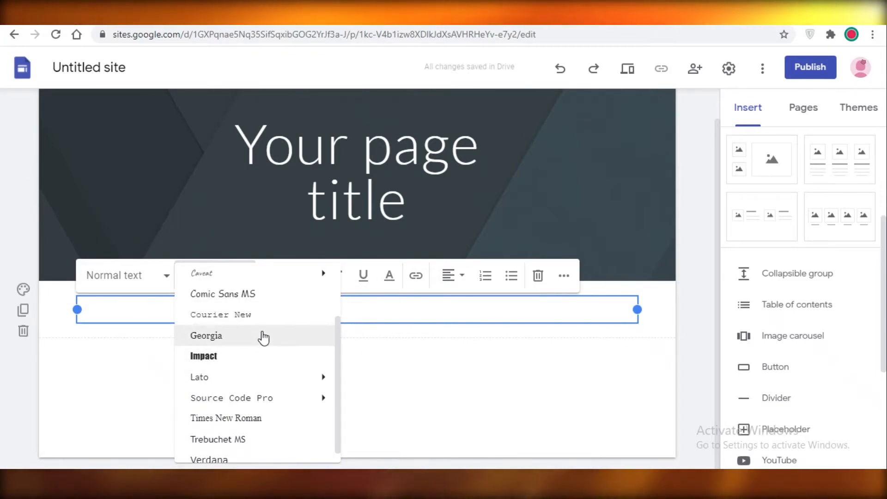
mouse_move(284, 378)
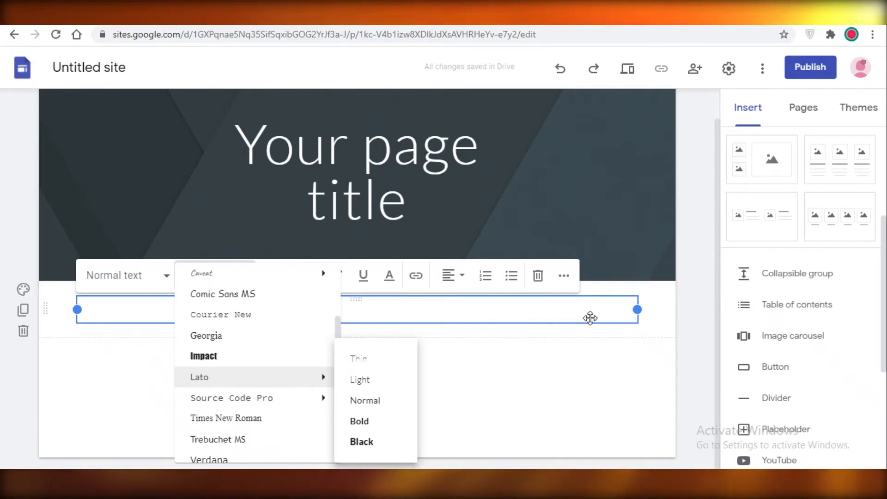
click(717, 297)
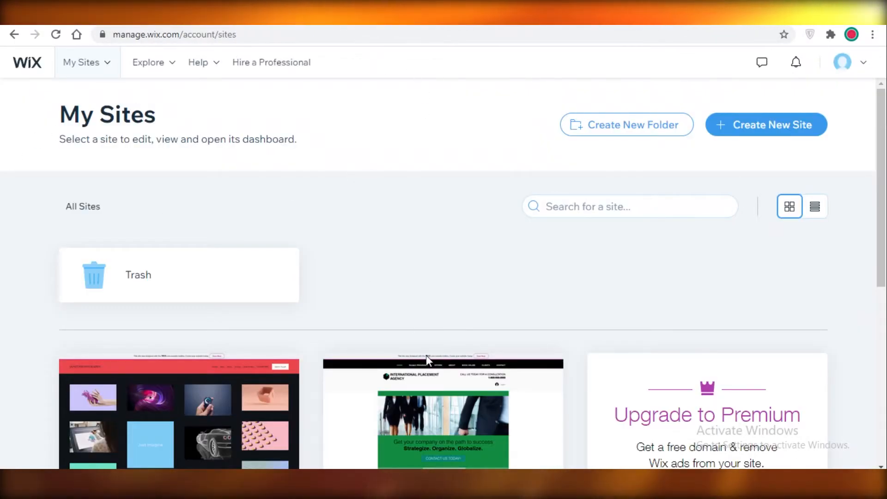
Step: Look over the My Sites page in Wix and start creating a new site with the website type "gym"
mouse_move(414, 431)
scroll(391, 353, down, 3)
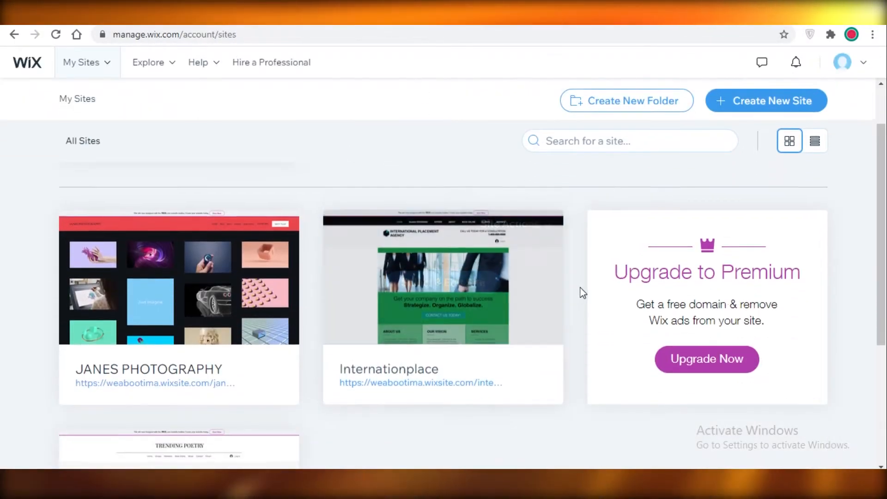
scroll(619, 303, up, 3)
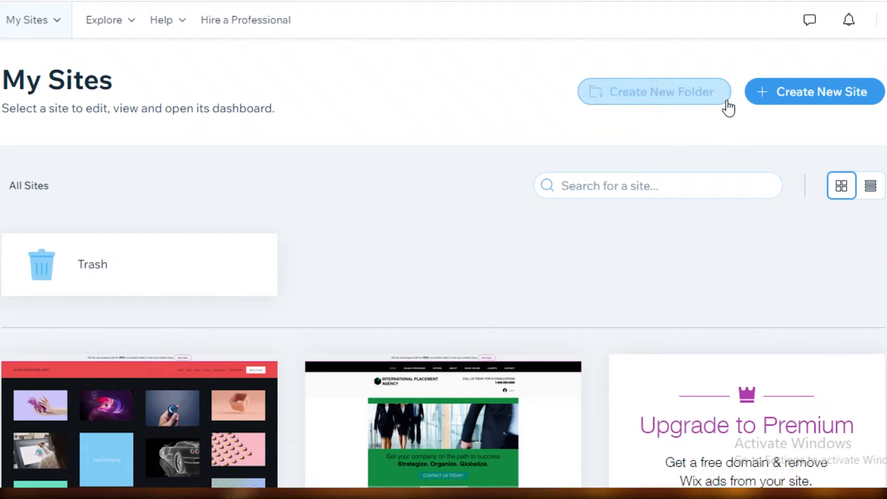
scroll(467, 388, down, 8)
scroll(549, 291, up, 8)
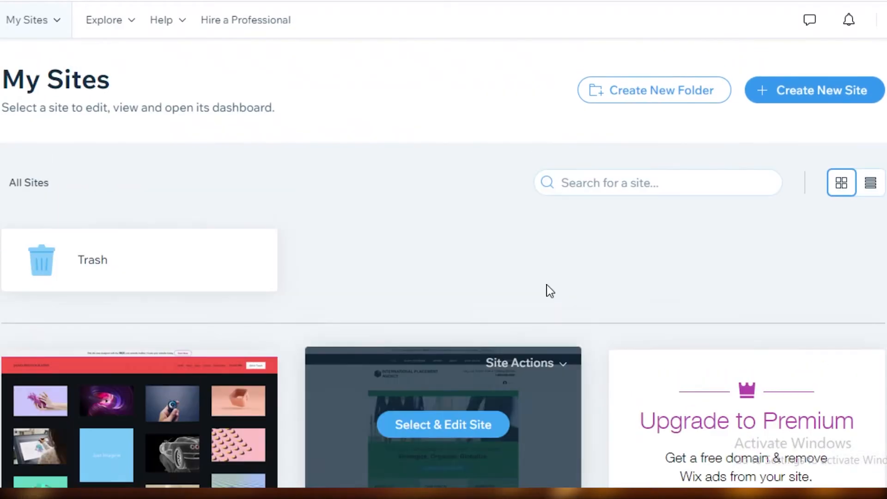
click(827, 94)
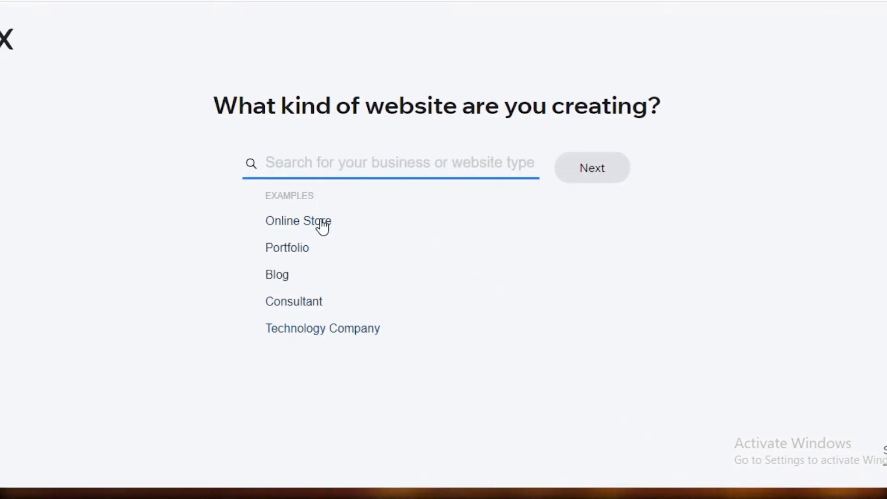
text(gym)
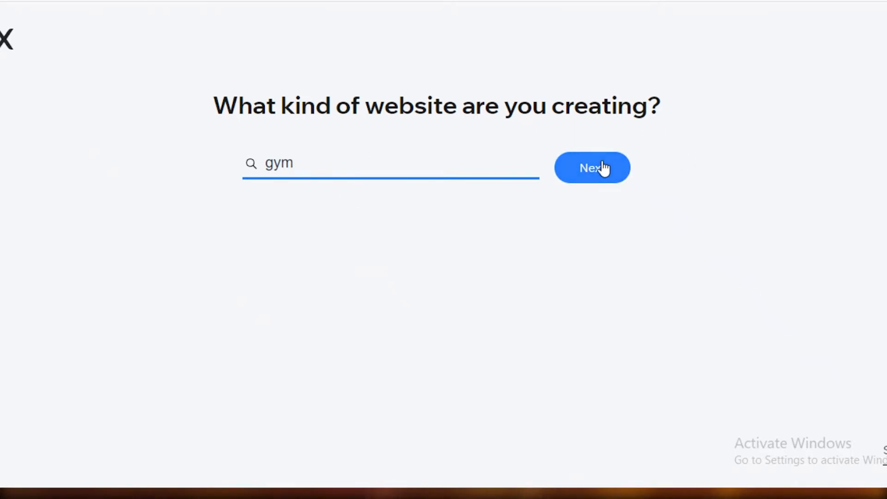
key(Return)
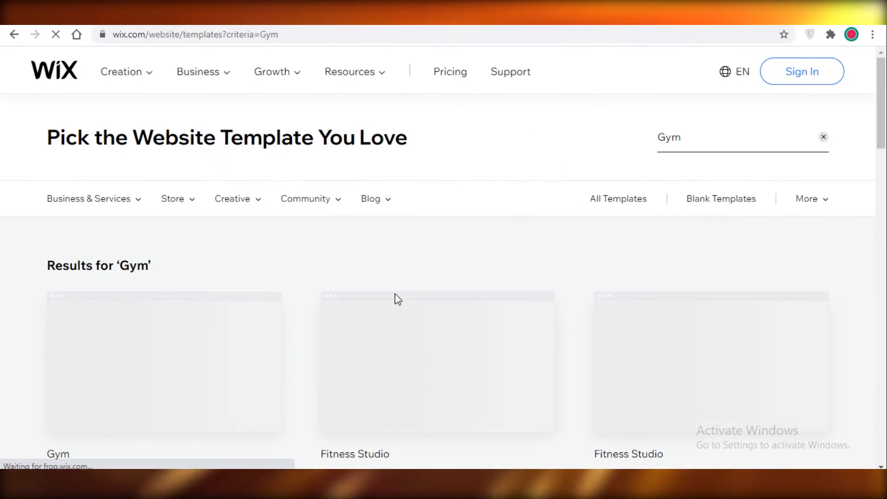
Step: Browse the Wix website templates for "Gym", from the first results down to the page numbers and back
scroll(303, 222, down, 3)
scroll(303, 222, up, 3)
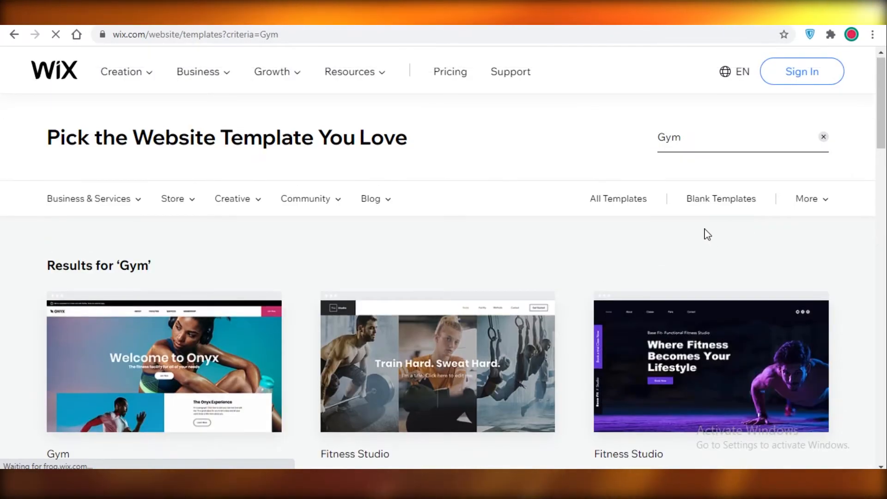
scroll(713, 239, down, 15)
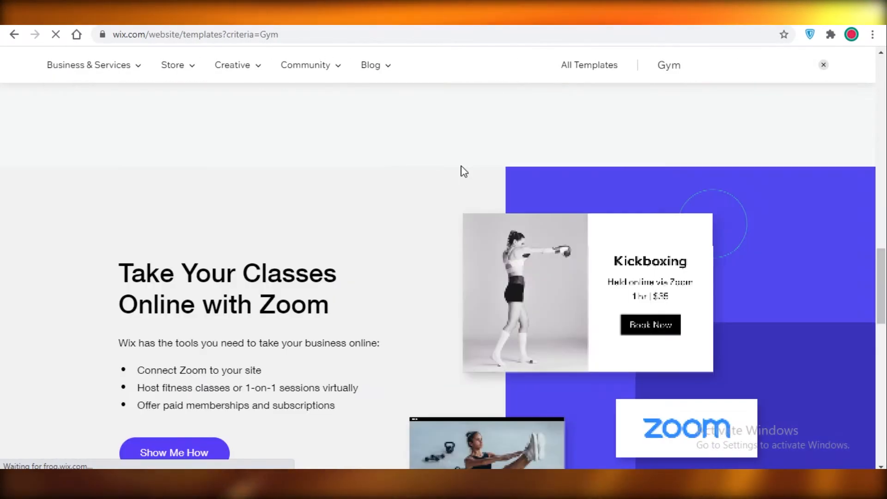
scroll(464, 171, up, 5)
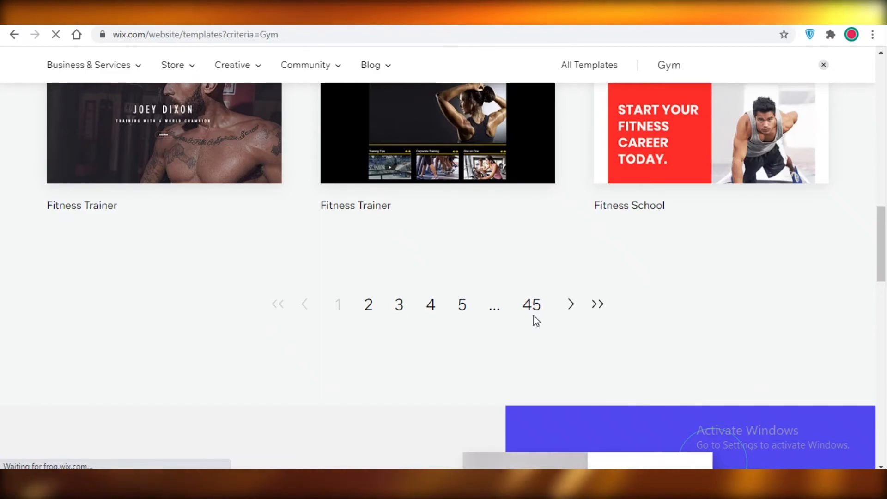
scroll(778, 336, up, 6)
scroll(775, 345, up, 6)
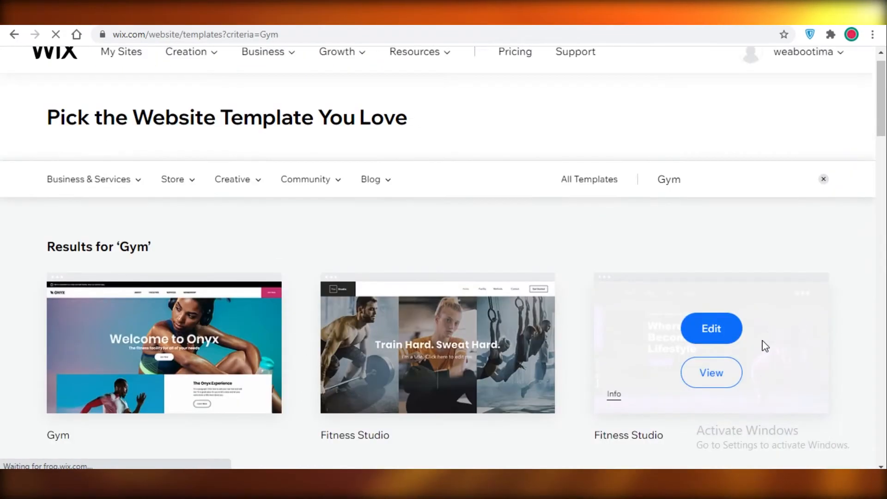
scroll(742, 319, down, 10)
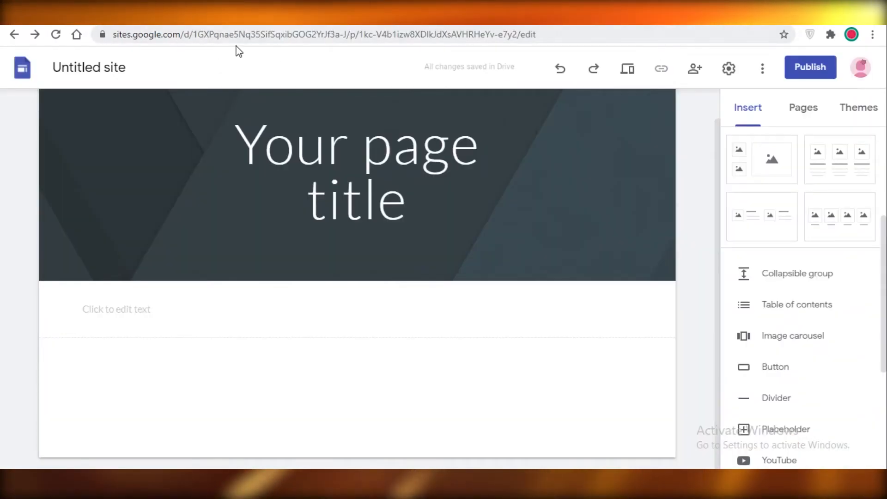
mouse_move(589, 141)
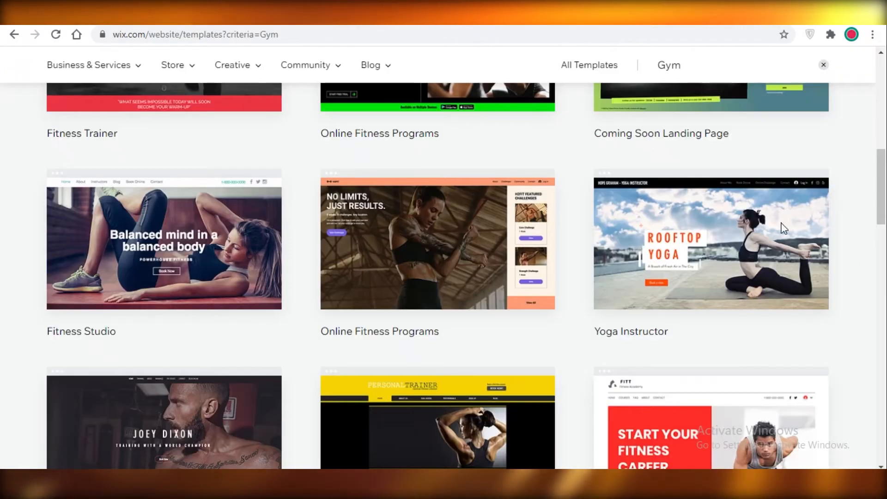
scroll(863, 214, down, 7)
scroll(452, 257, up, 7)
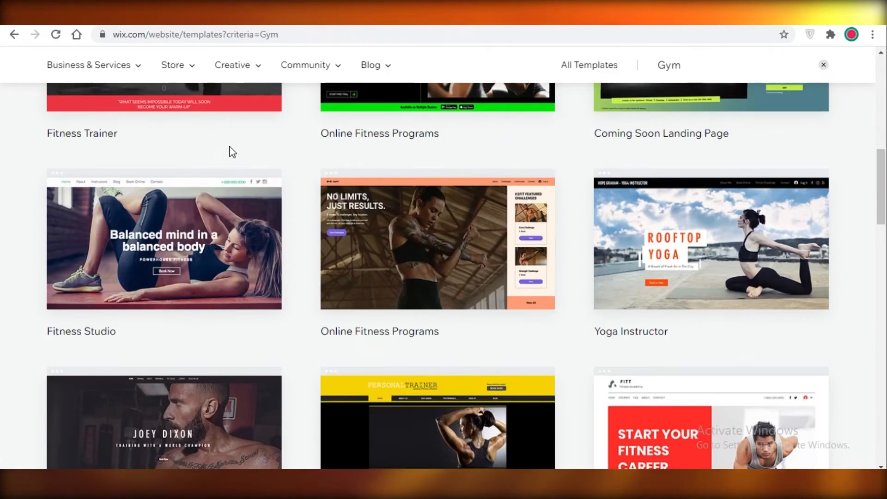
Step: Browse the Wix gym templates and open the "Get Your Sweat On" Online Fitness Programs template for editing
mouse_move(180, 250)
scroll(53, 341, down, 4)
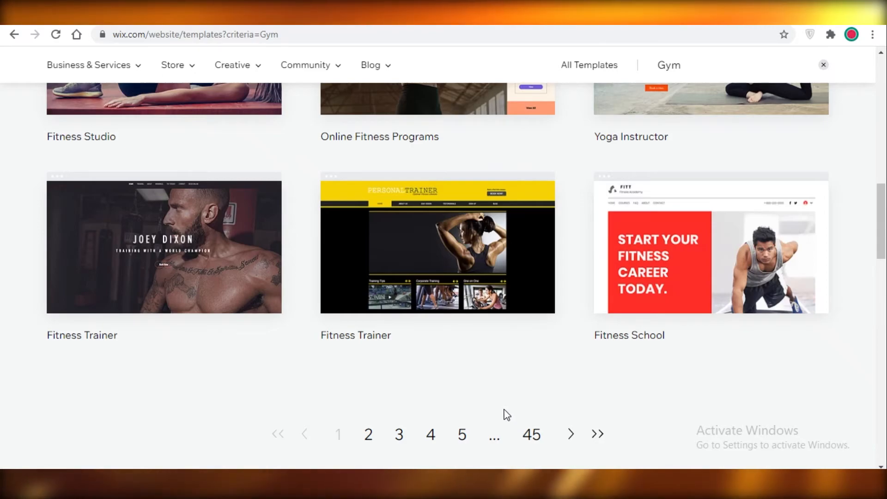
scroll(470, 423, up, 9)
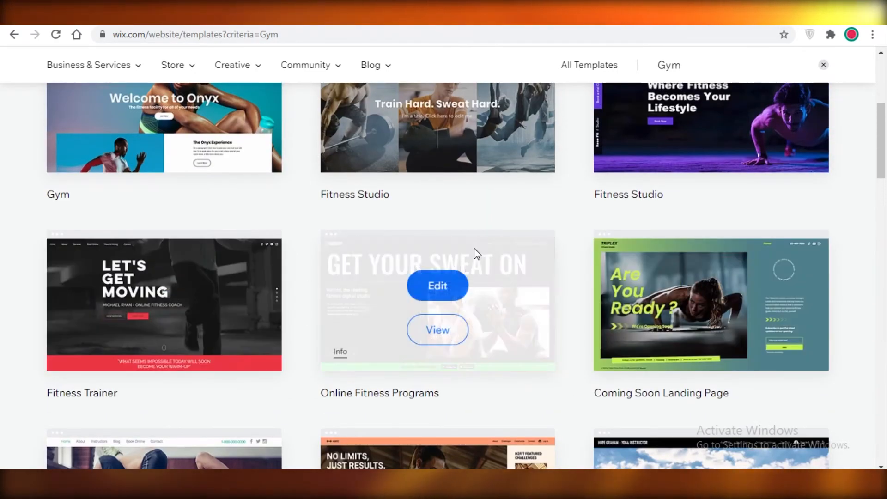
scroll(198, 262, up, 4)
scroll(406, 296, down, 5)
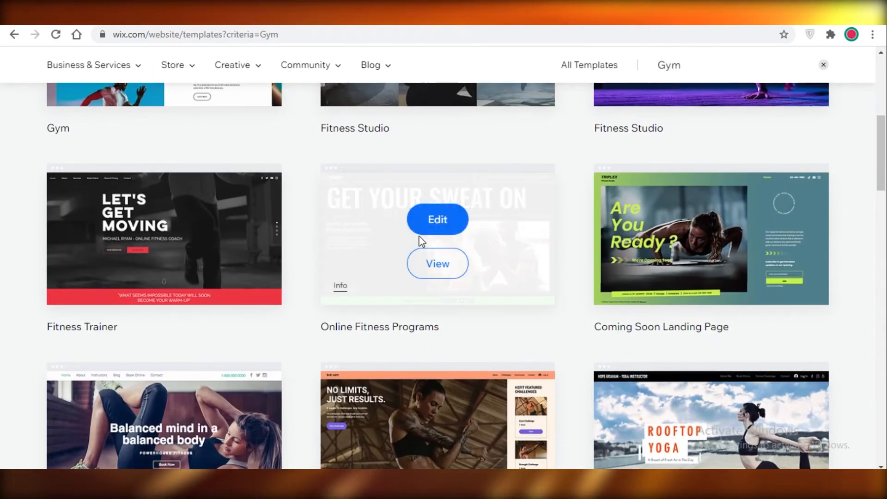
click(435, 217)
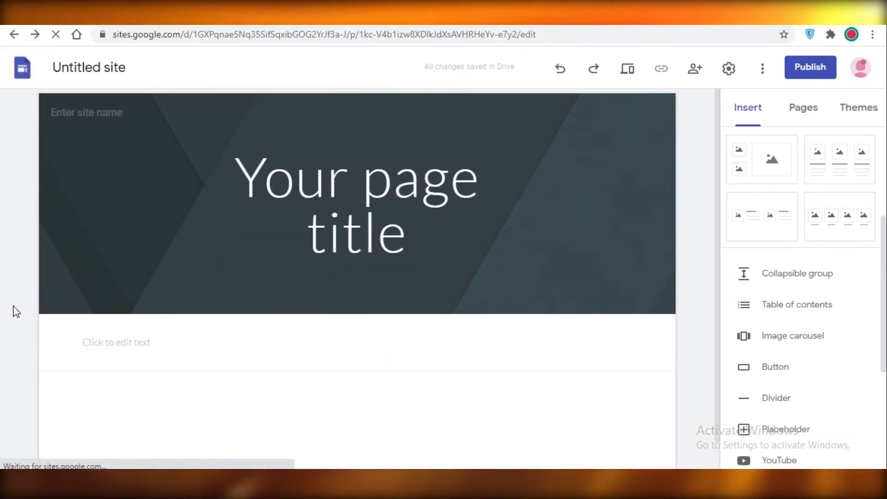
Step: Switch to the Google Sites home page and create a new site from the Salon template in the full template gallery
click(510, 30)
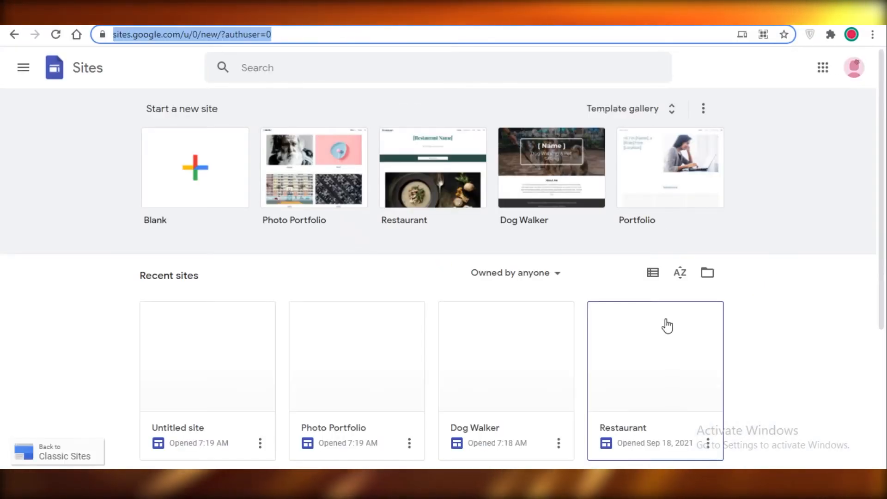
scroll(553, 293, down, 5)
scroll(552, 293, up, 5)
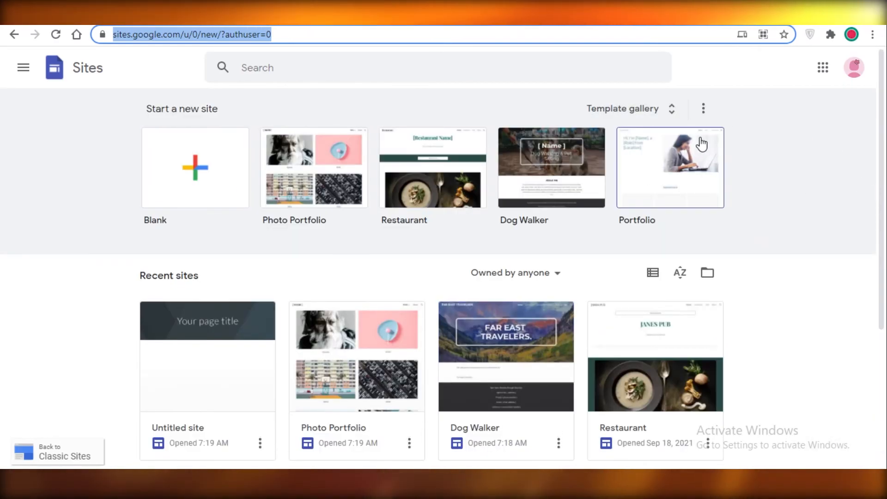
click(637, 110)
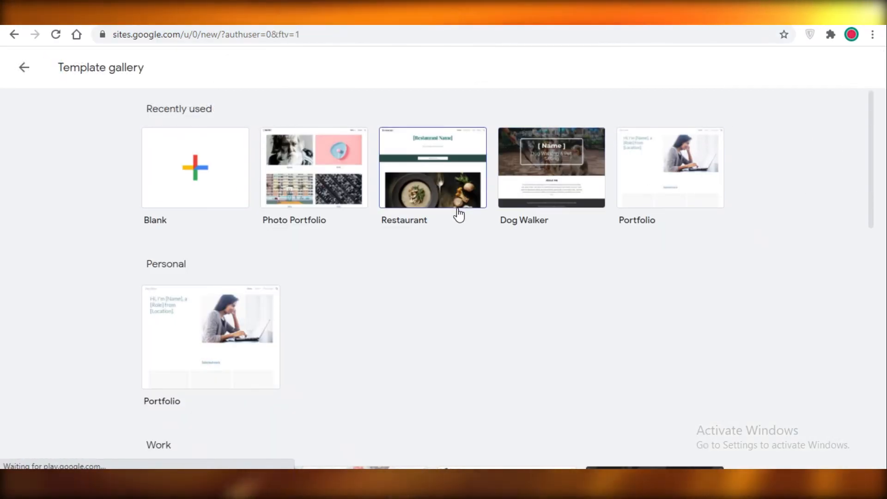
scroll(413, 265, down, 7)
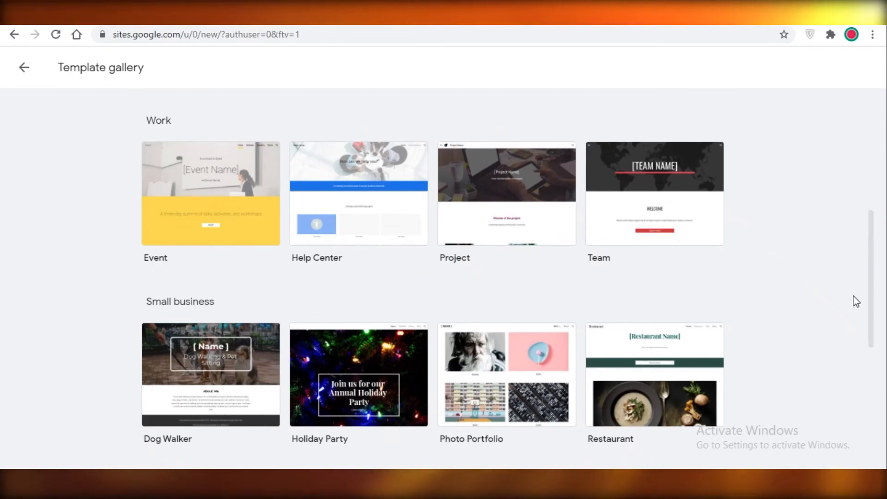
scroll(564, 309, down, 5)
click(231, 273)
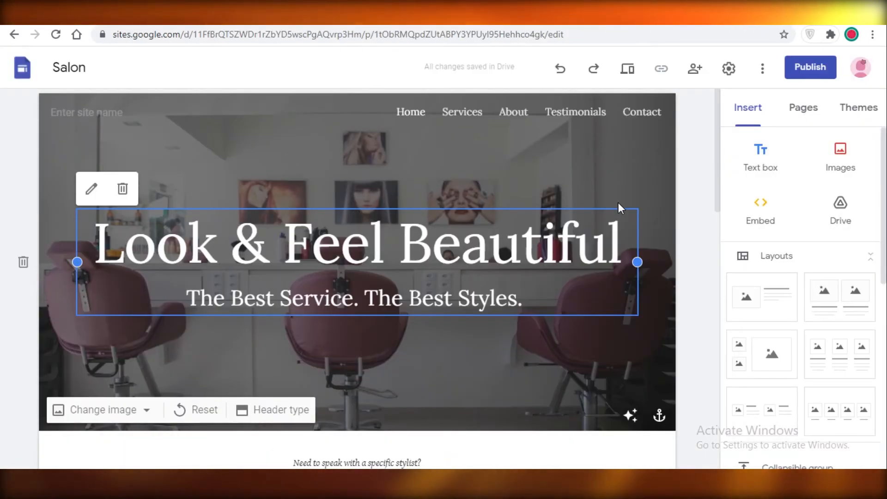
Step: Look over the Salon site's home page in Google Sites, from the header image to the footer and back
scroll(620, 208, down, 1)
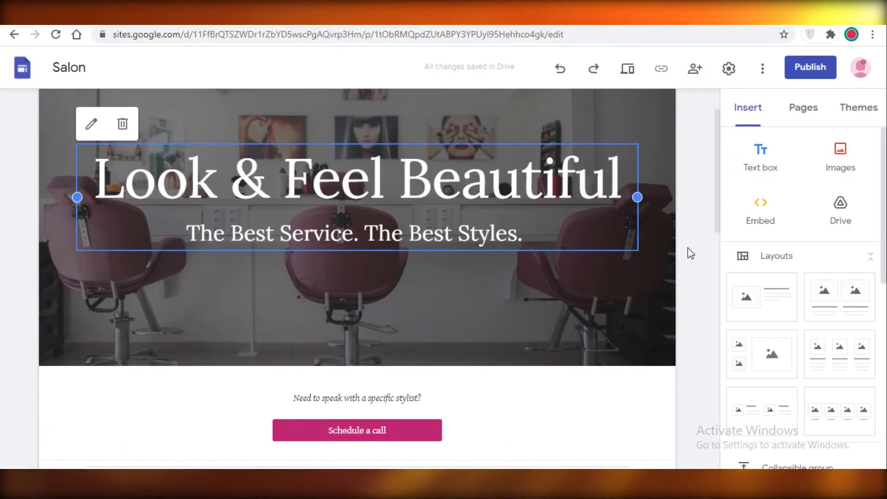
click(688, 249)
scroll(493, 236, down, 5)
scroll(493, 236, down, 7)
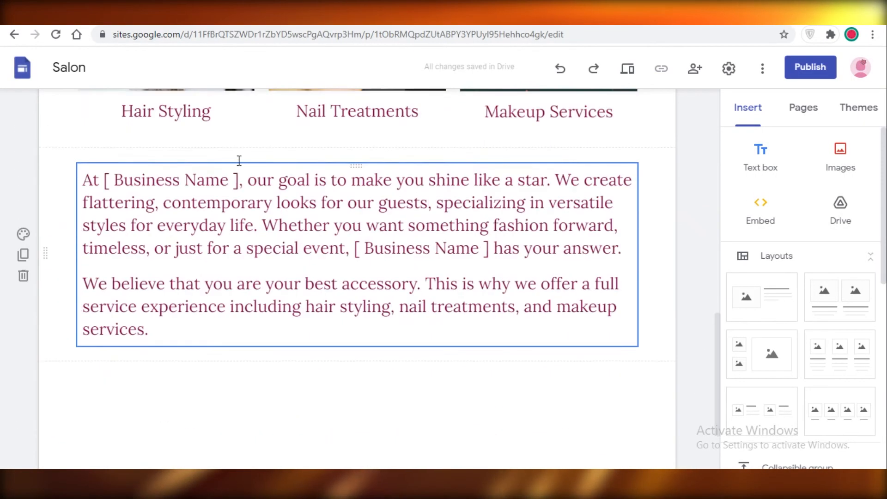
scroll(577, 283, down, 2)
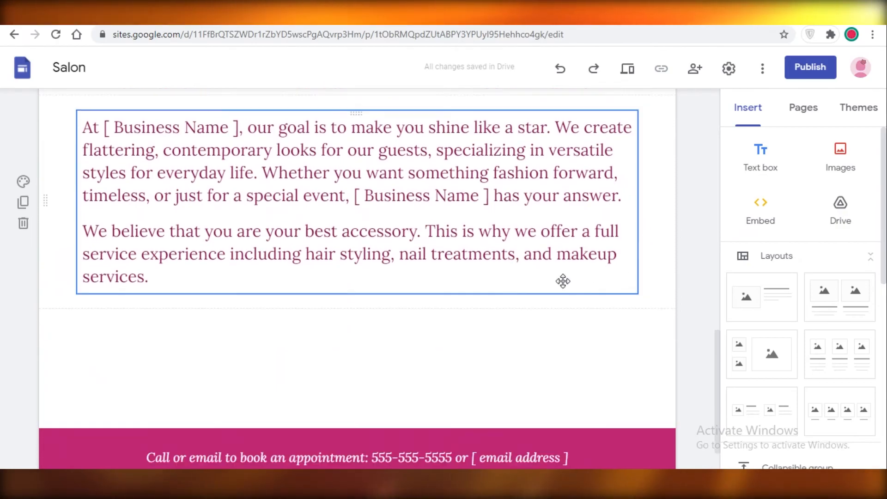
scroll(571, 172, up, 10)
scroll(680, 218, up, 3)
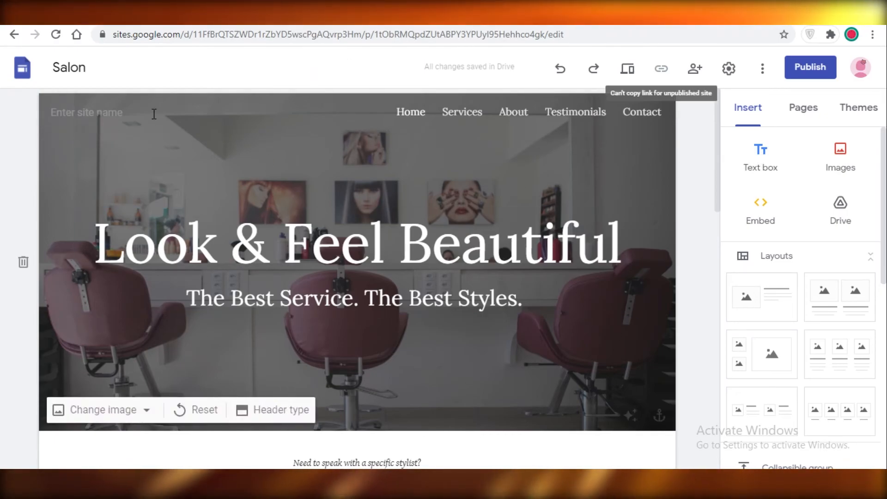
scroll(491, 305, down, 15)
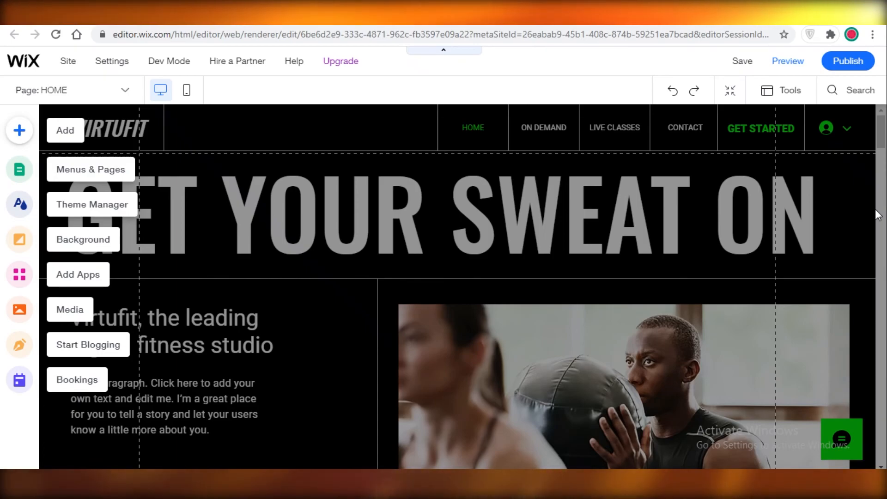
Step: Compare the page sections of the fitness template in the Wix editor with those of the Salon site in Google Sites
drag(884, 142, 885, 173)
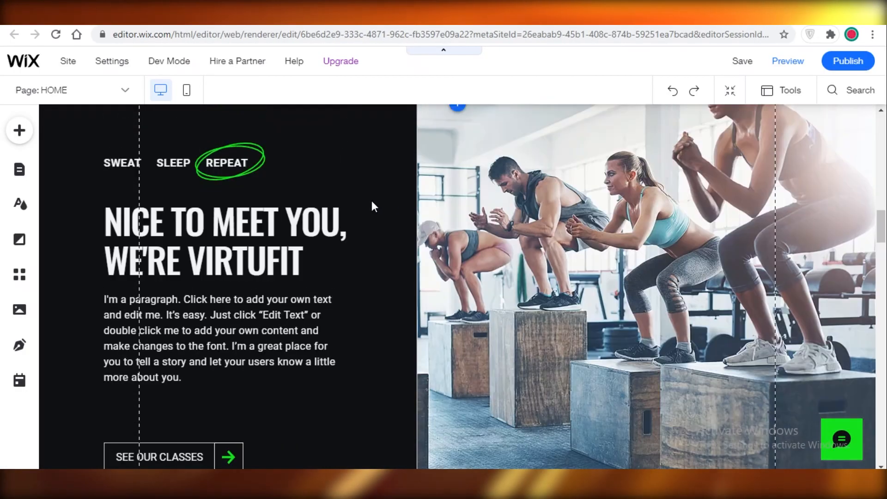
scroll(374, 206, down, 10)
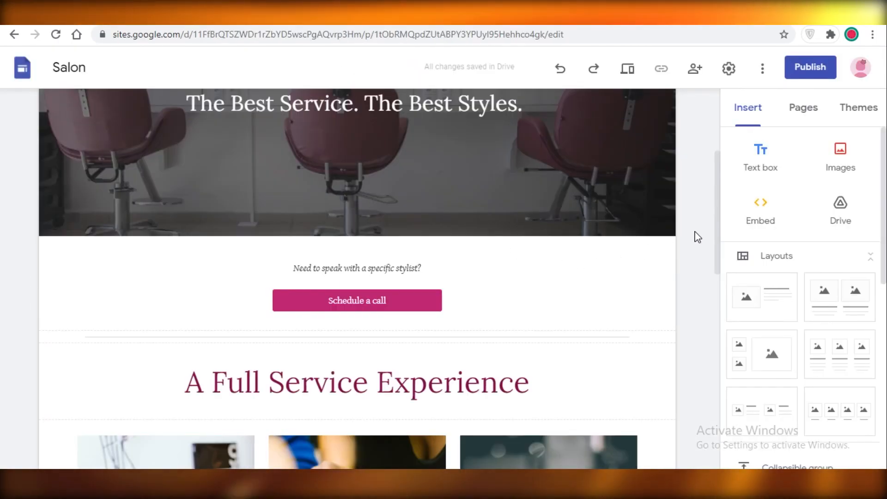
drag(722, 200, 698, 124)
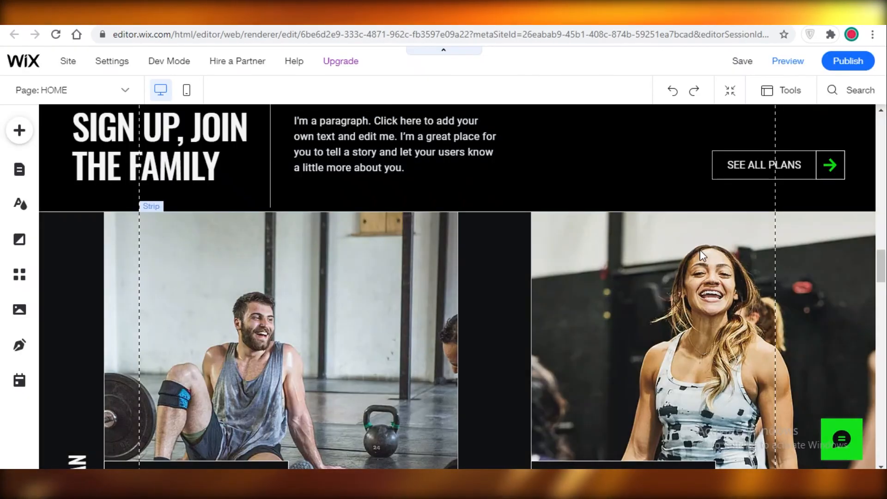
scroll(872, 243, up, 10)
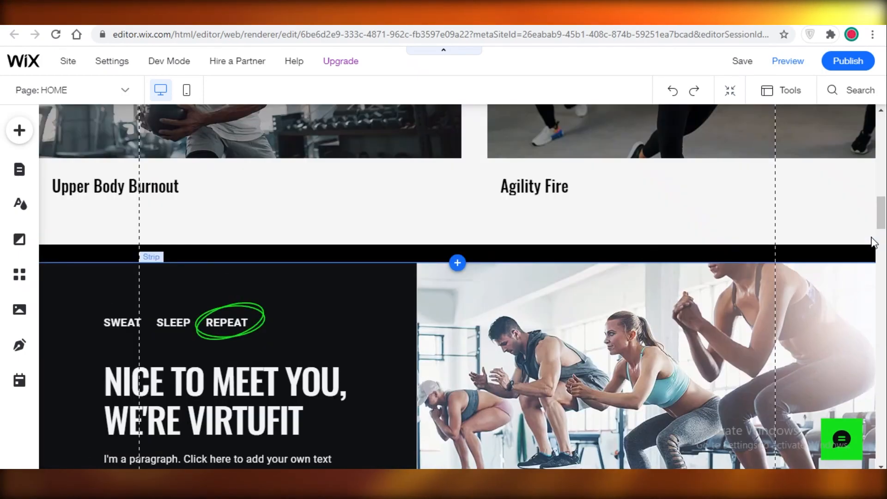
scroll(872, 242, up, 10)
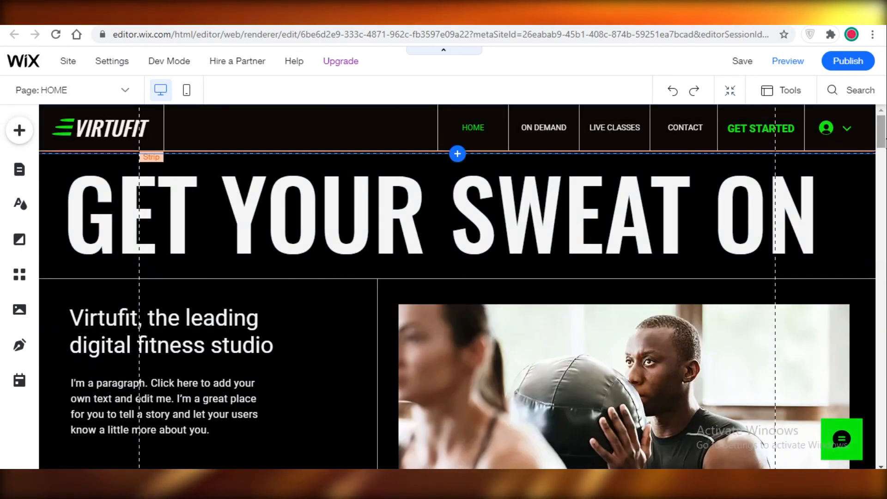